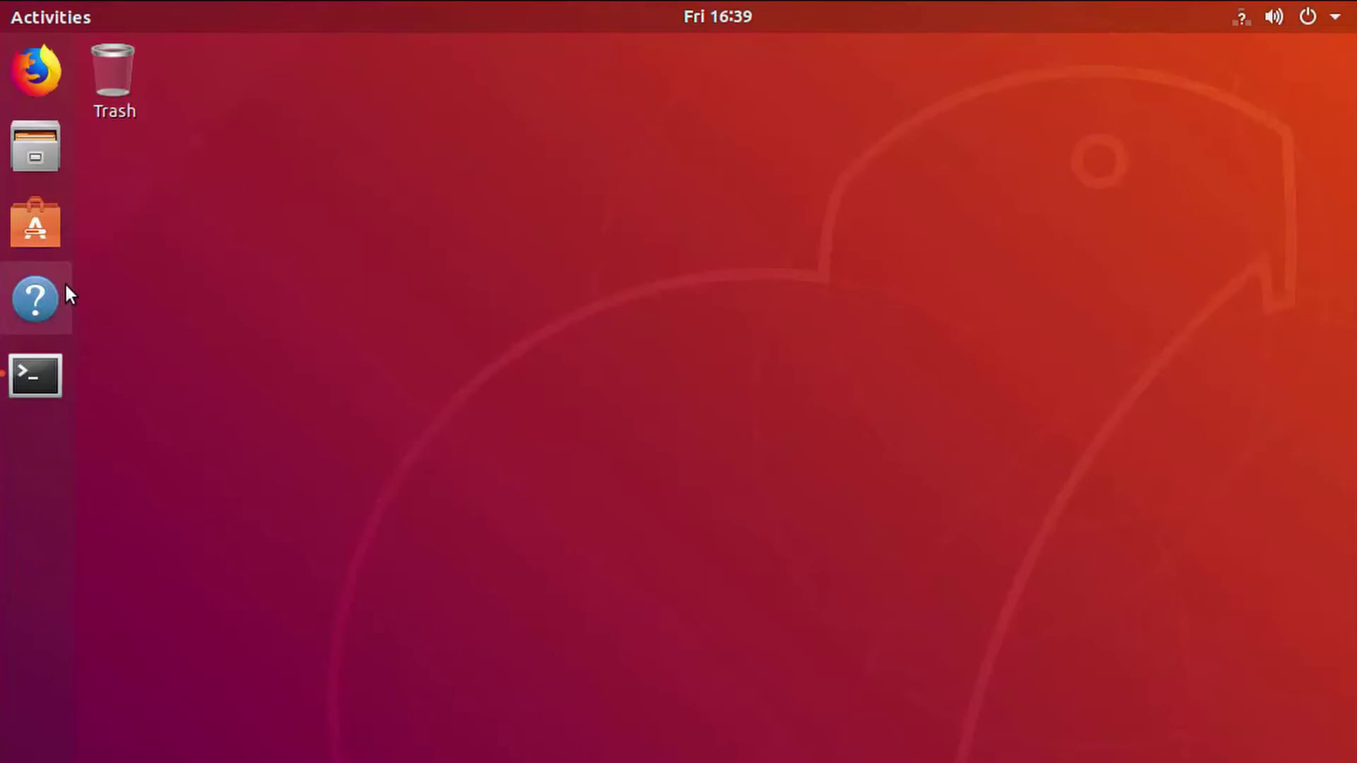
Step: In the file manager, browse the computer's root to /etc/nginx/sites-enabled
left_click(33, 145)
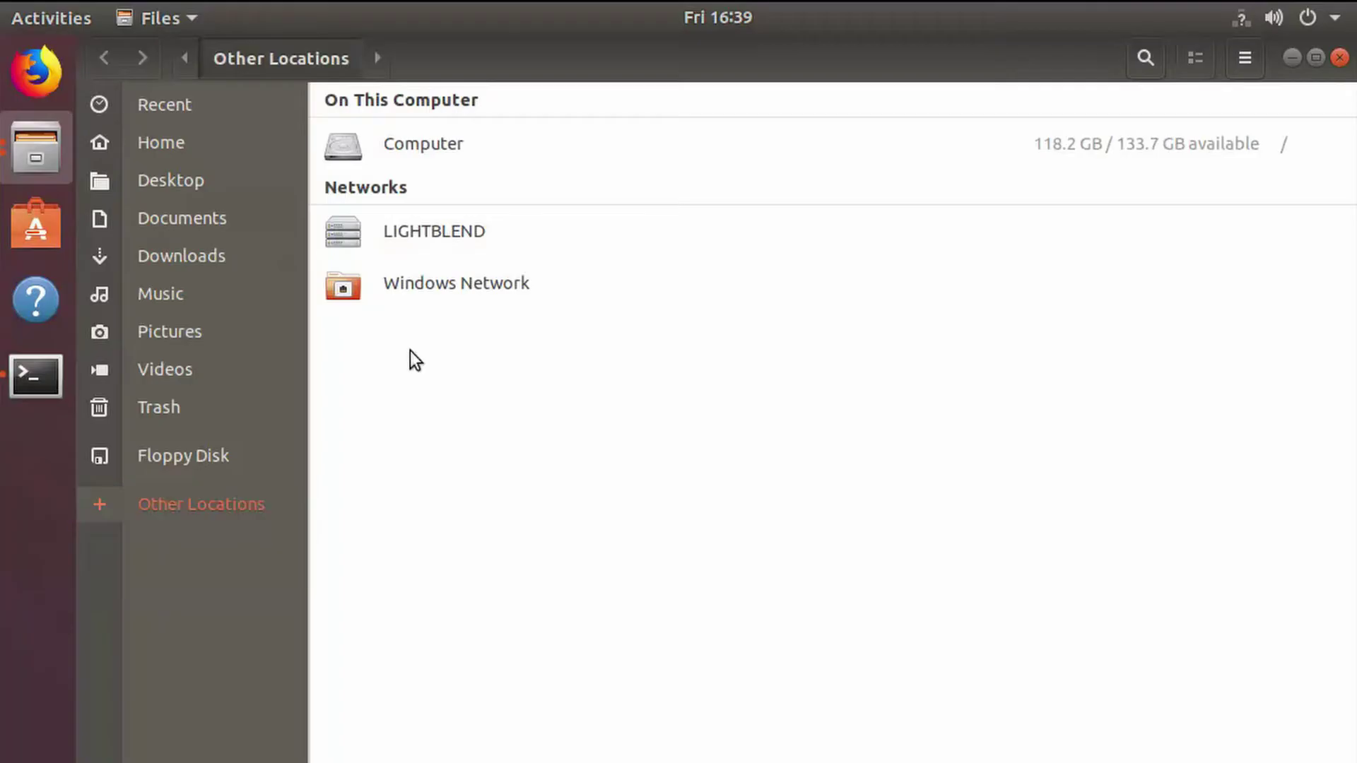
left_click(436, 155)
double_click(813, 121)
type("nginx")
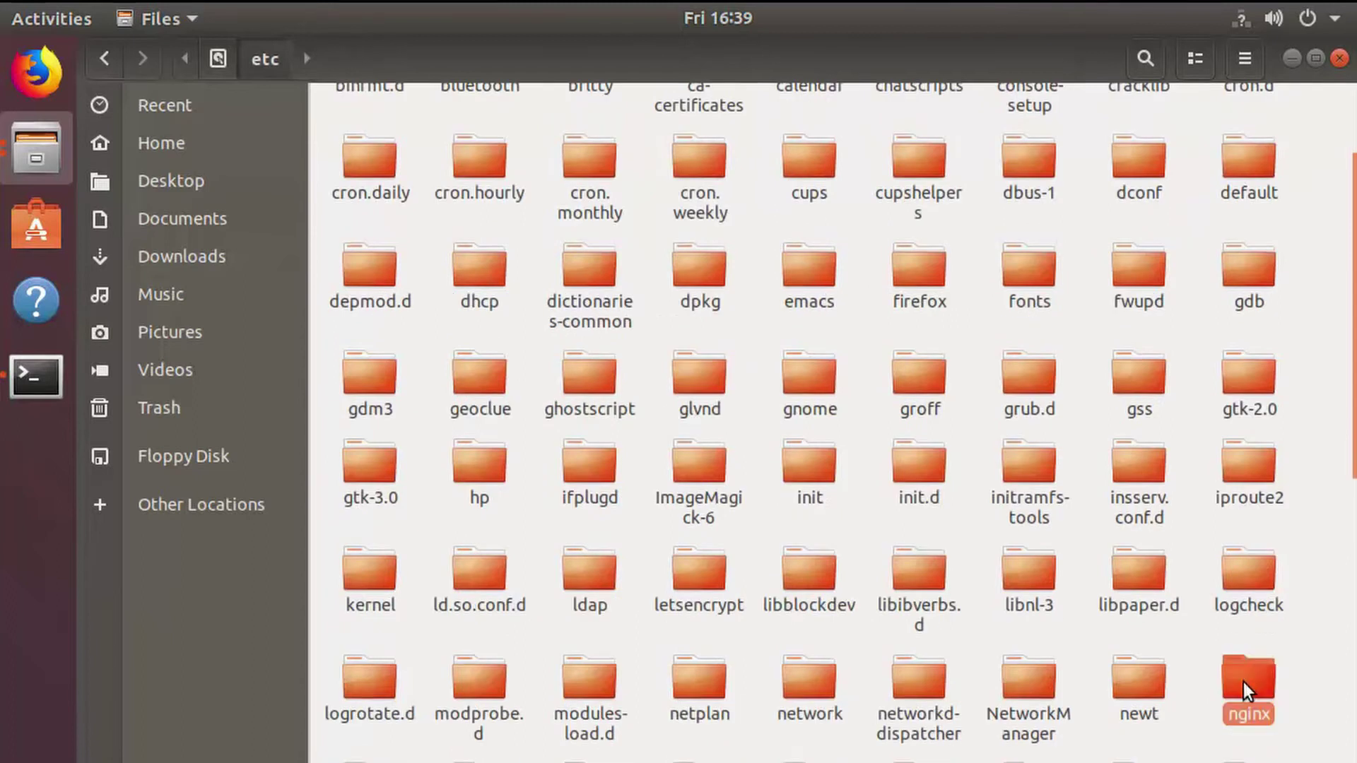
key("Return")
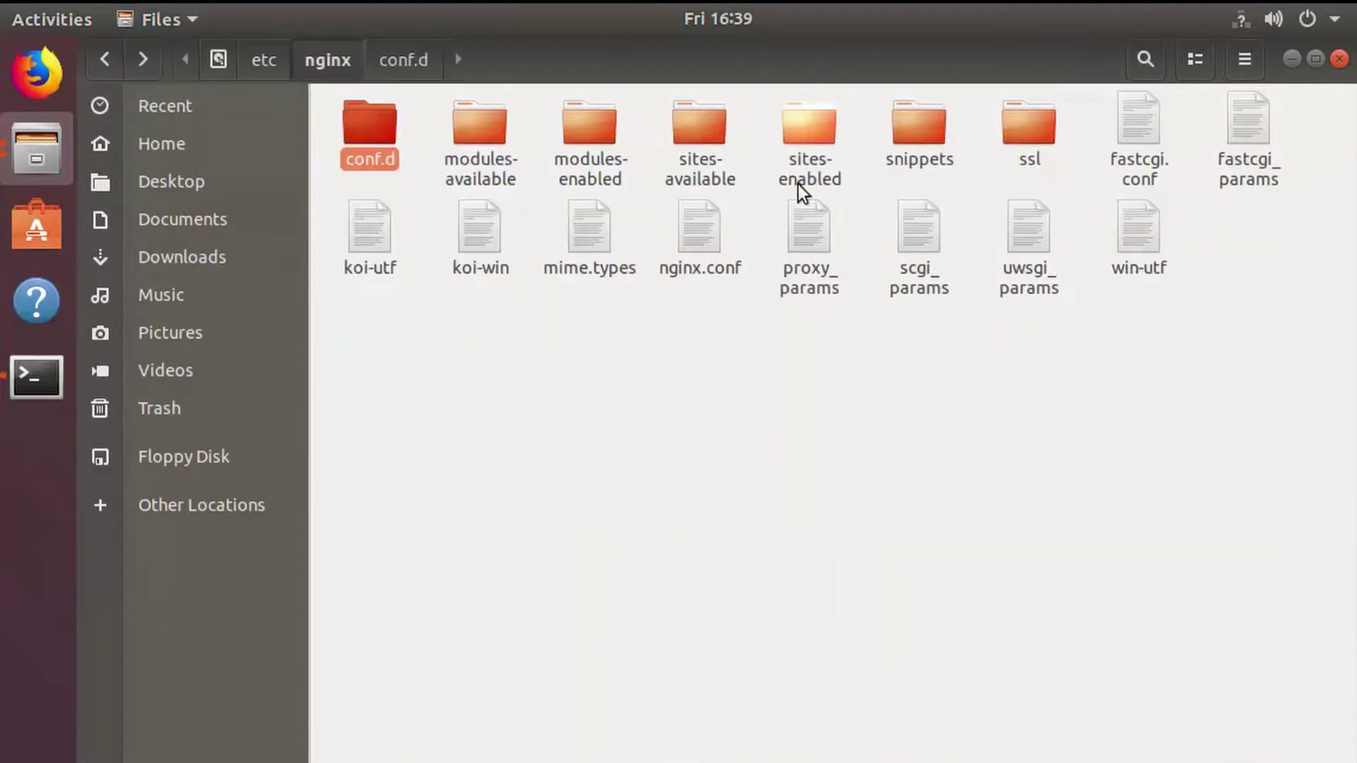
left_click(813, 131)
double_click(818, 131)
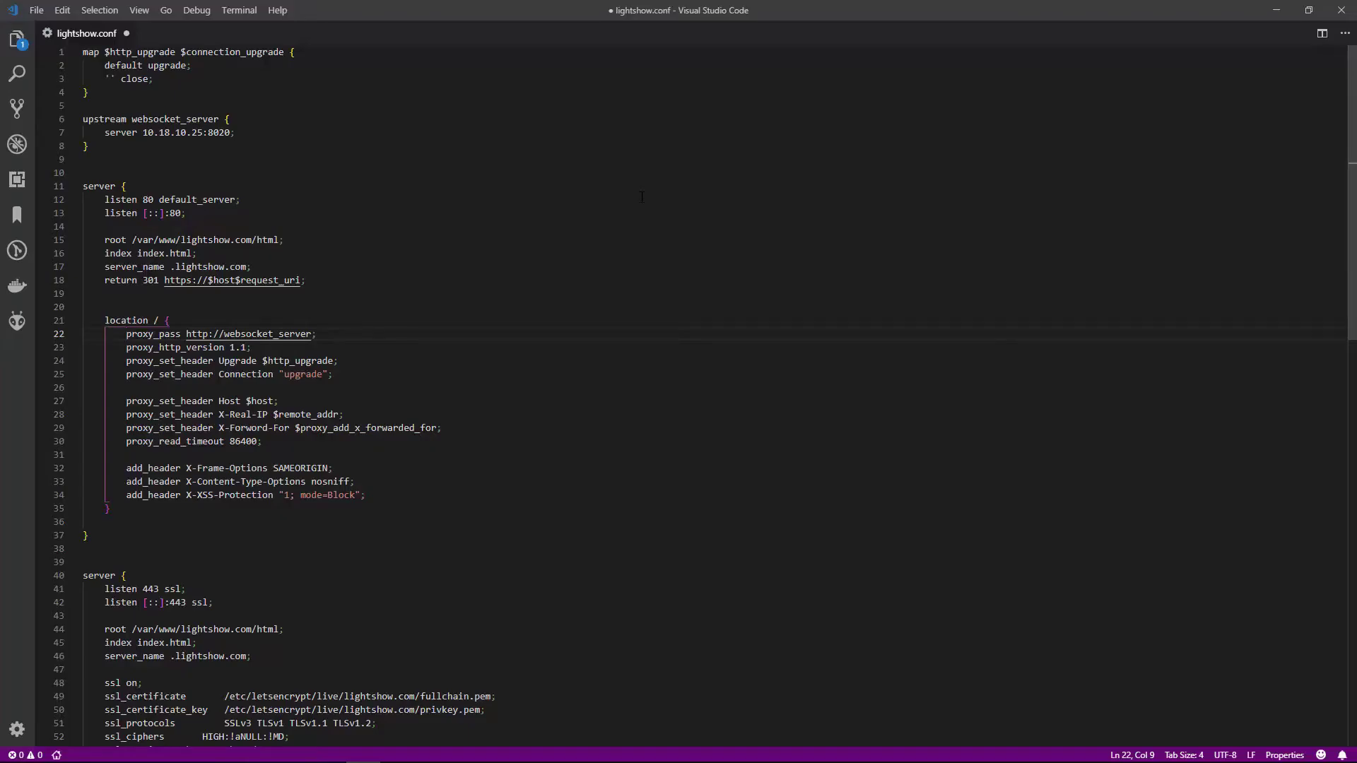
scroll(641, 197, "down", 2)
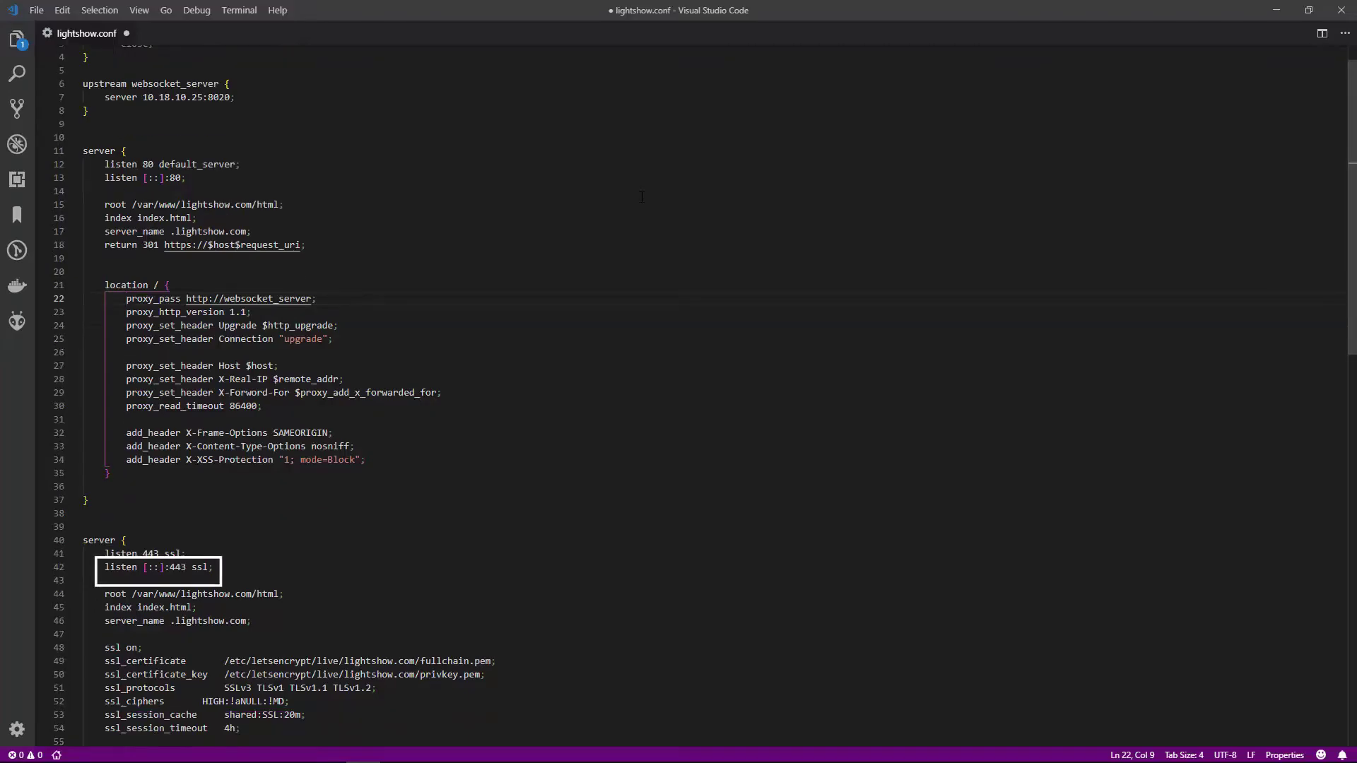
scroll(642, 196, "down", 3)
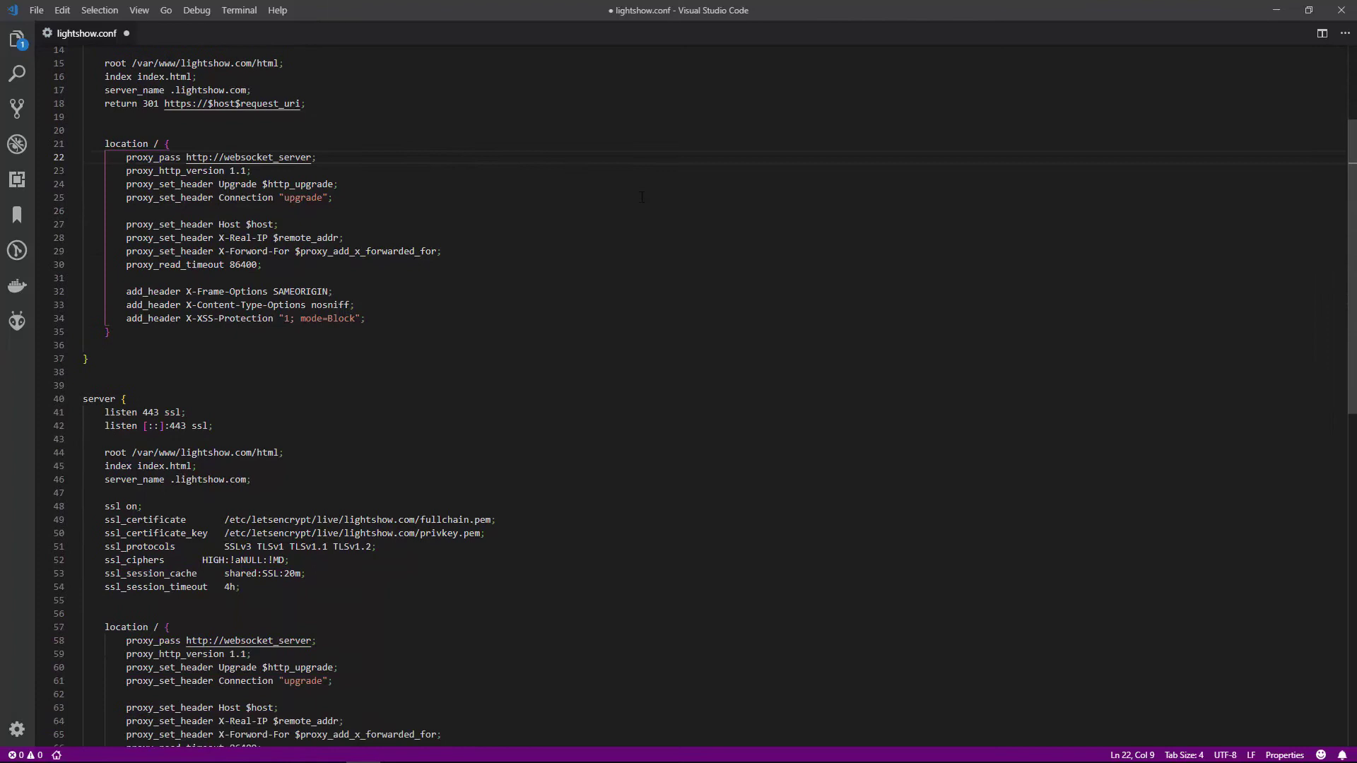
scroll(642, 197, "down", 5)
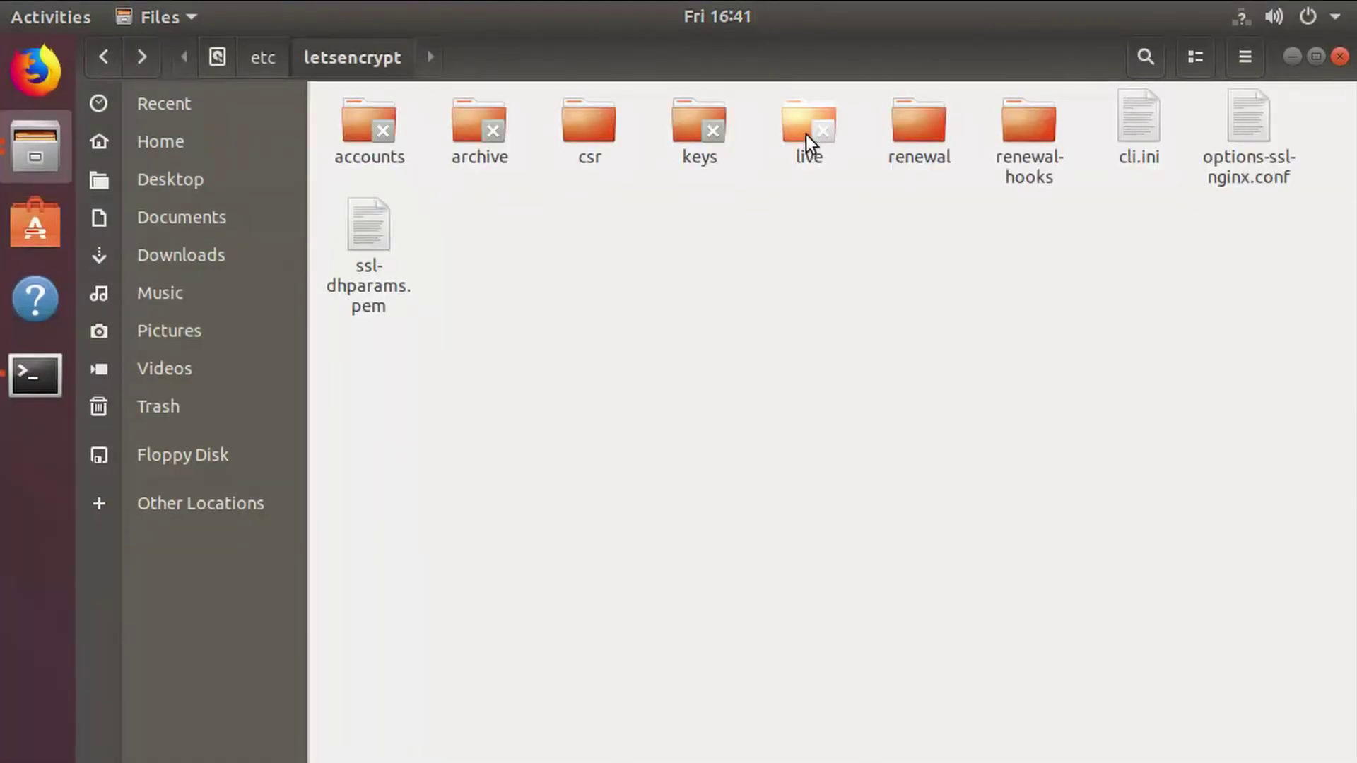
Step: Inspect the Let's Encrypt live folder and the domain's certificate folder
double_click(809, 145)
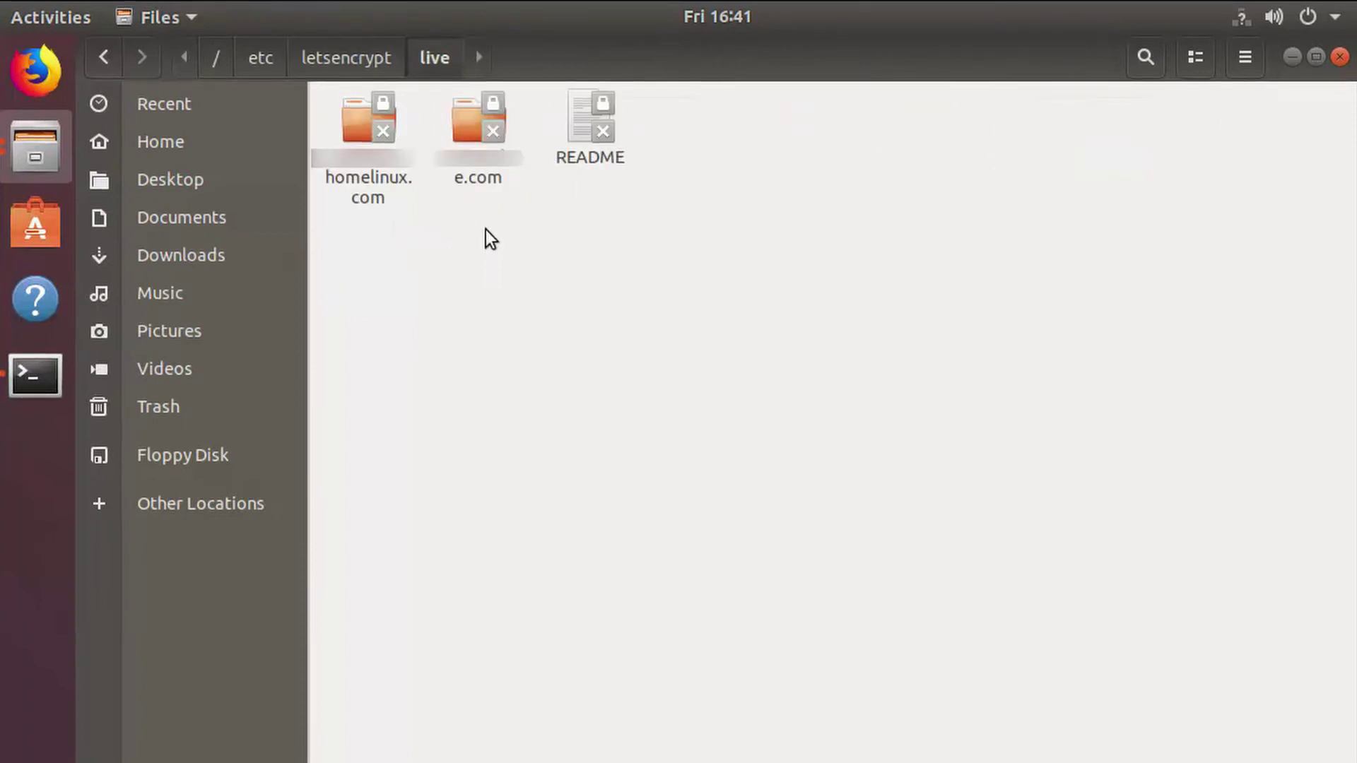
double_click(461, 122)
left_click(105, 58)
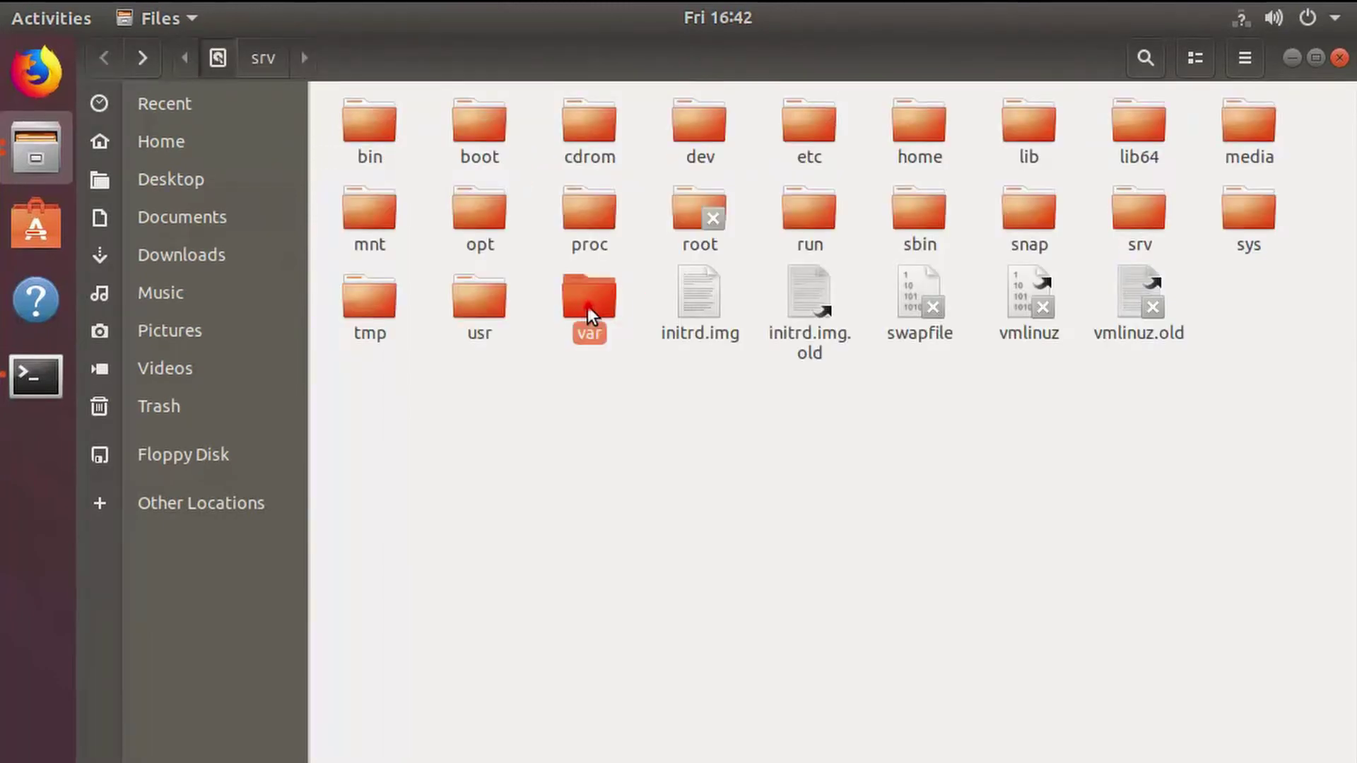
Step: Browse /var/www to the site's html web root with index.html, then close Files
double_click(587, 308)
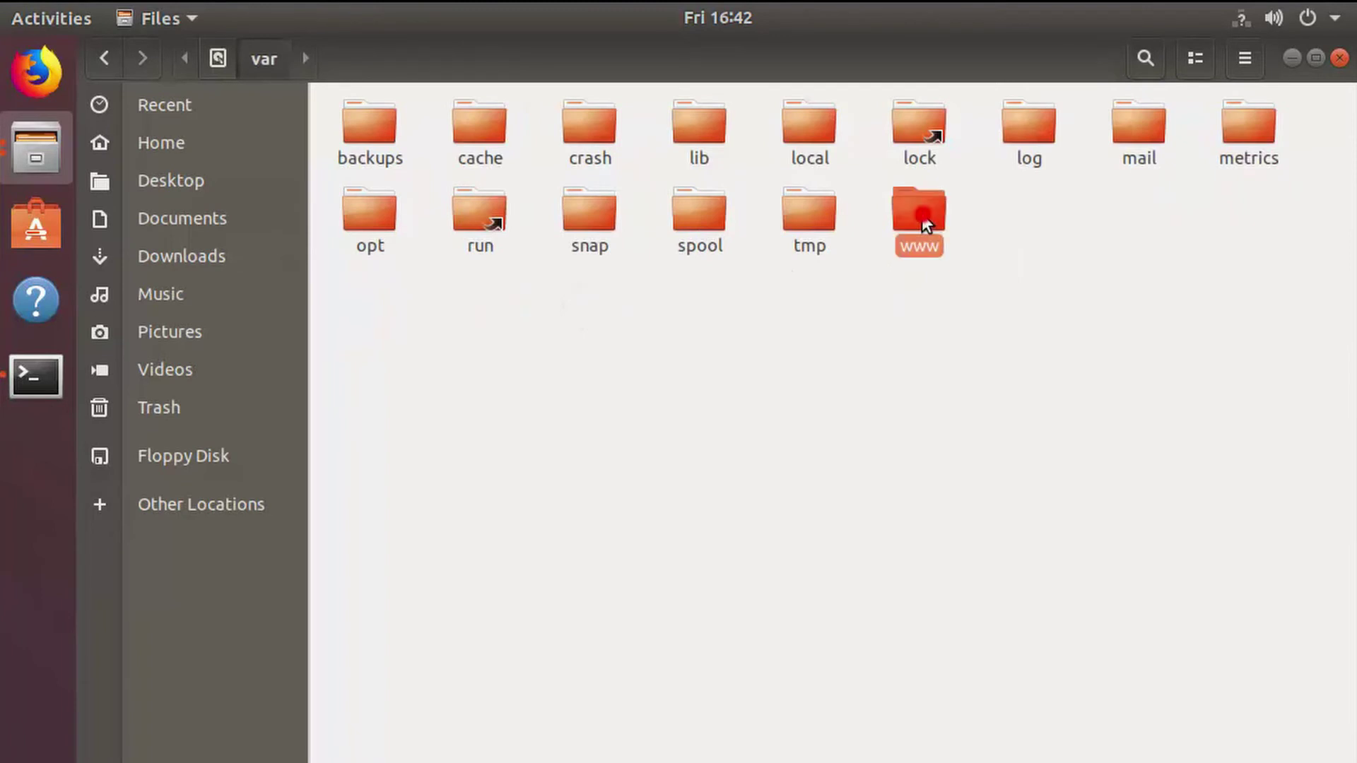
double_click(923, 219)
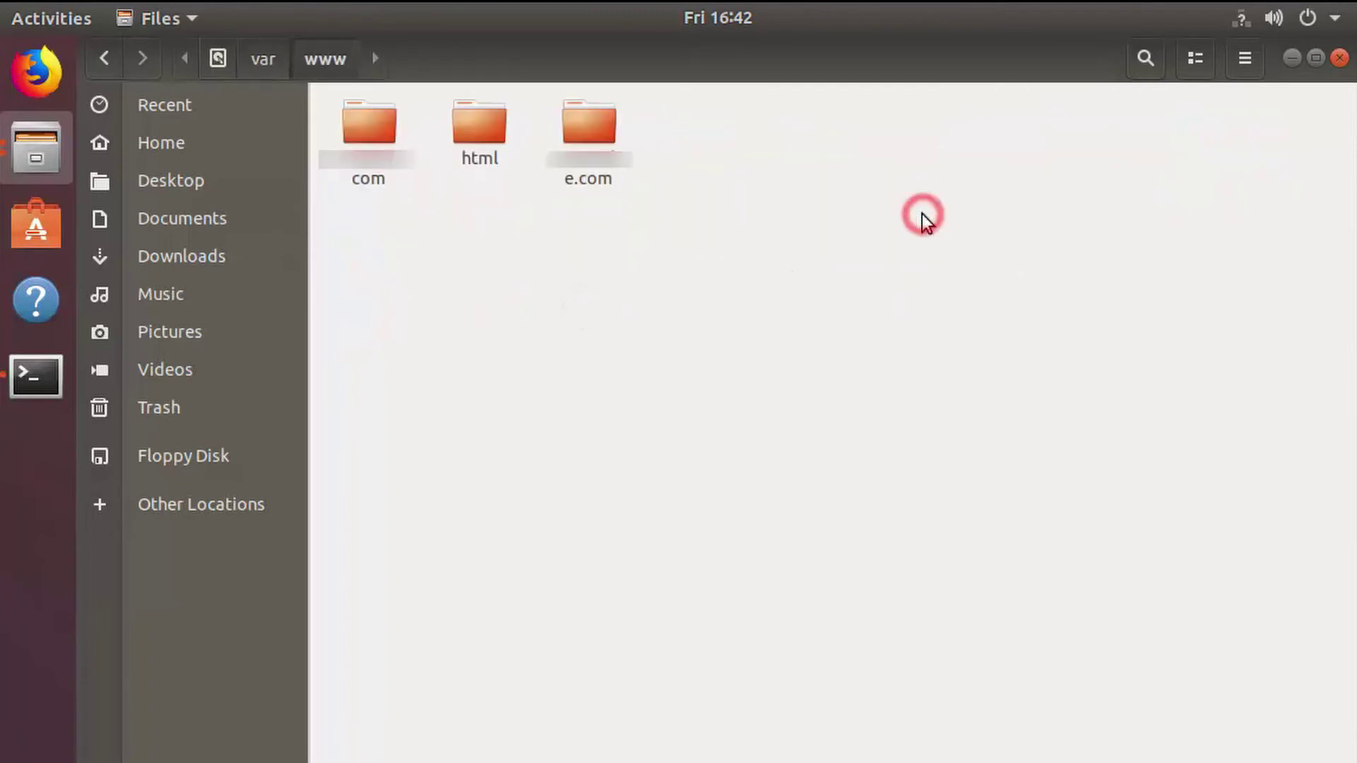
double_click(596, 133)
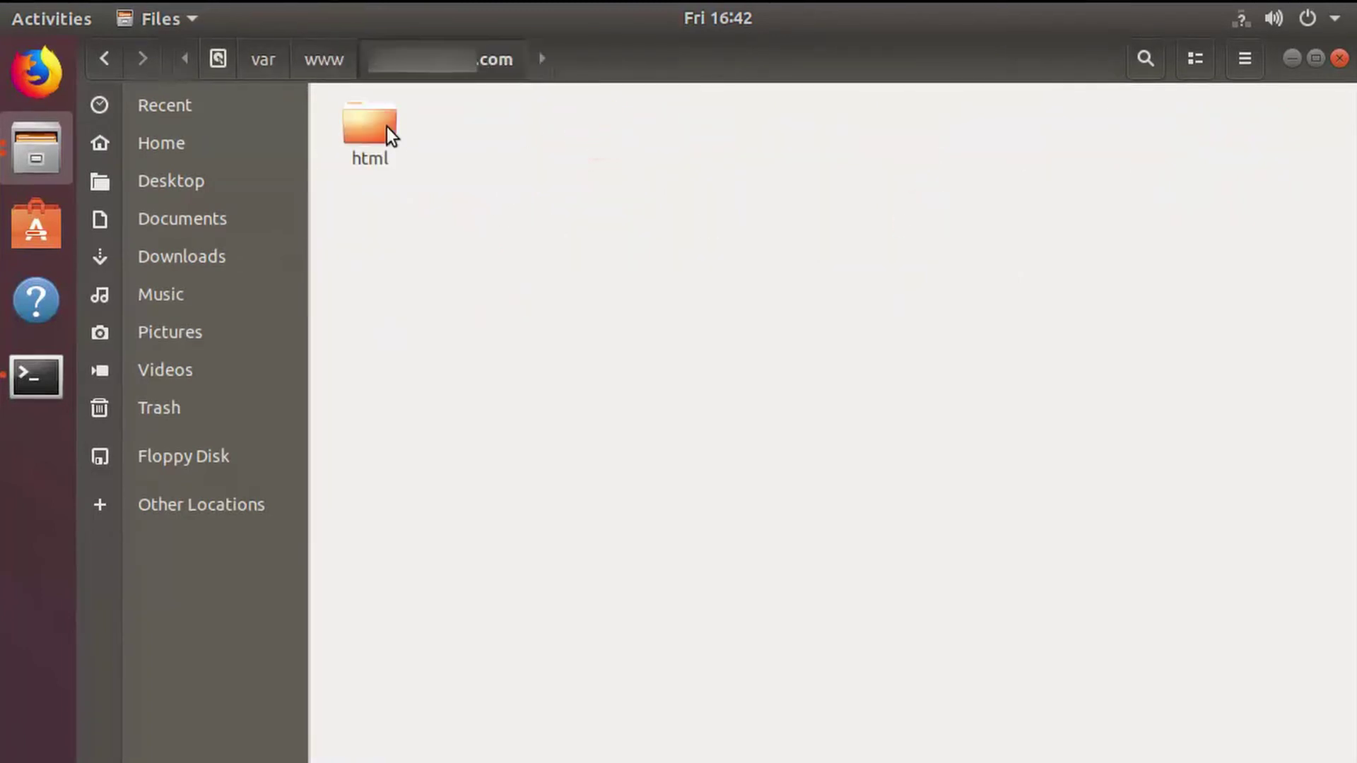
double_click(371, 125)
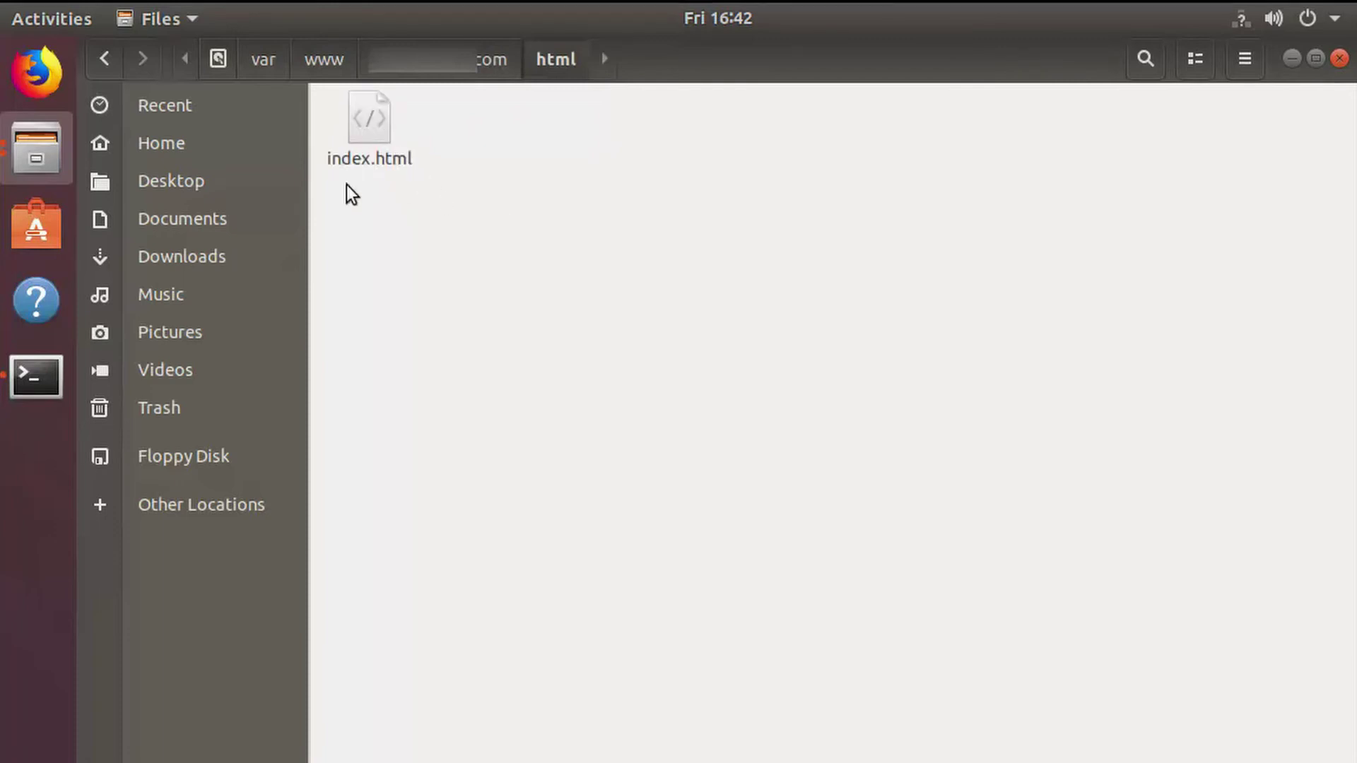
left_click(108, 59)
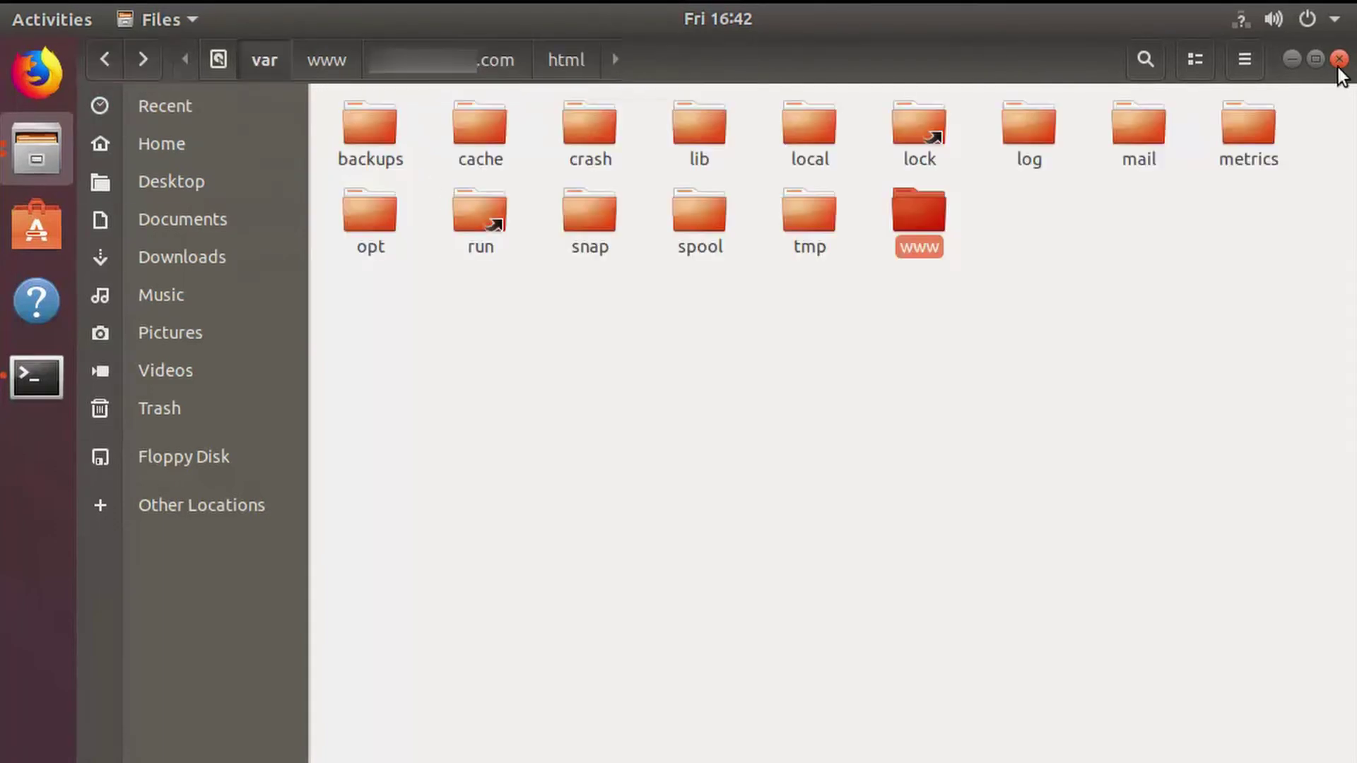
left_click(1339, 59)
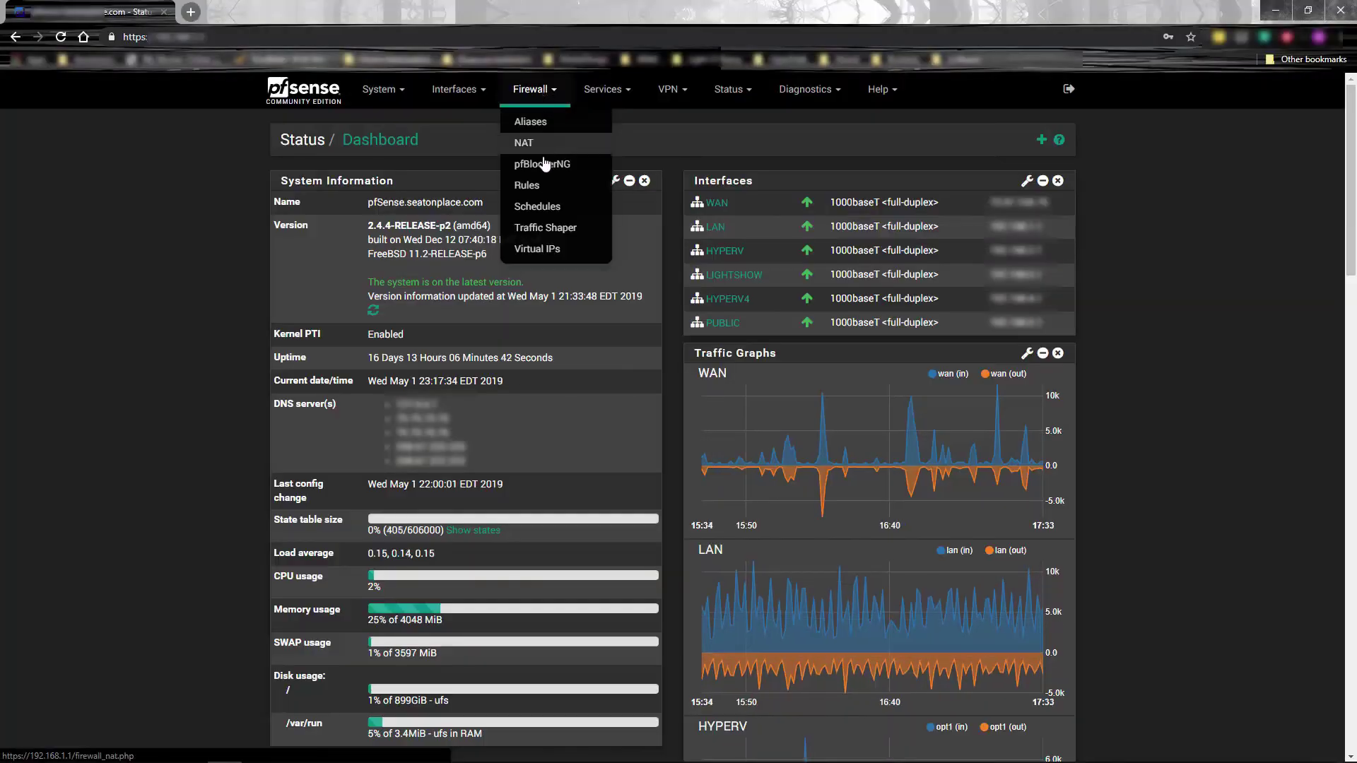
Step: Review the firewall rules and open the reverse-proxy rule's Testing schedule
left_click(540, 186)
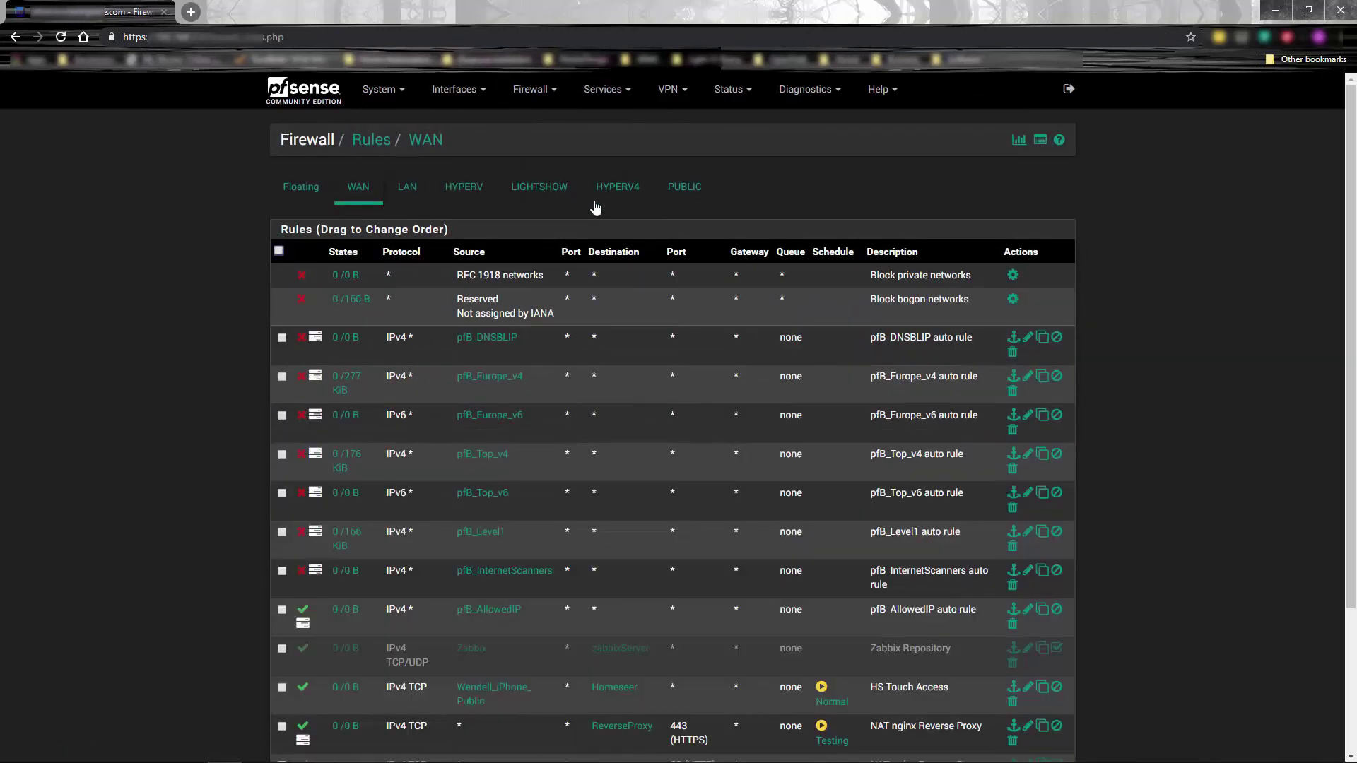
scroll(1177, 209, "down", 3)
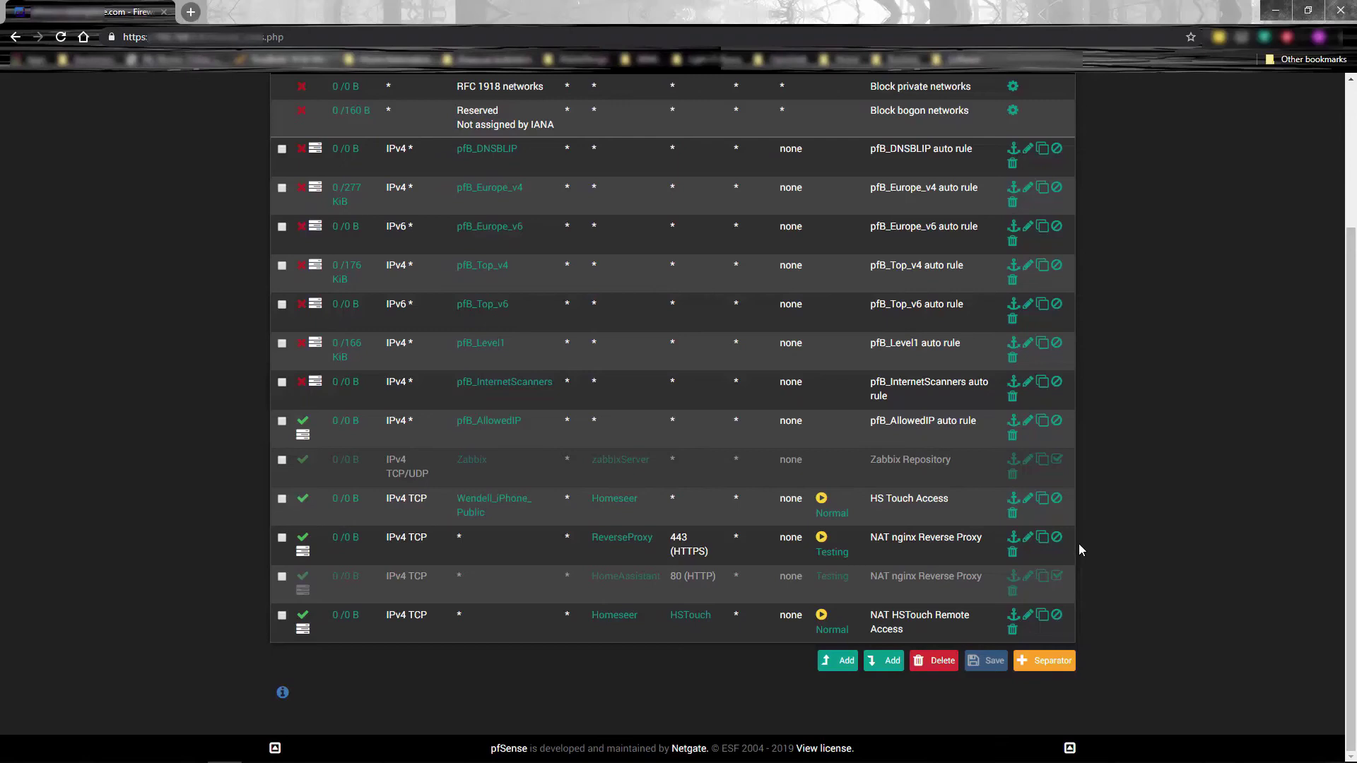
mouse_move(835, 519)
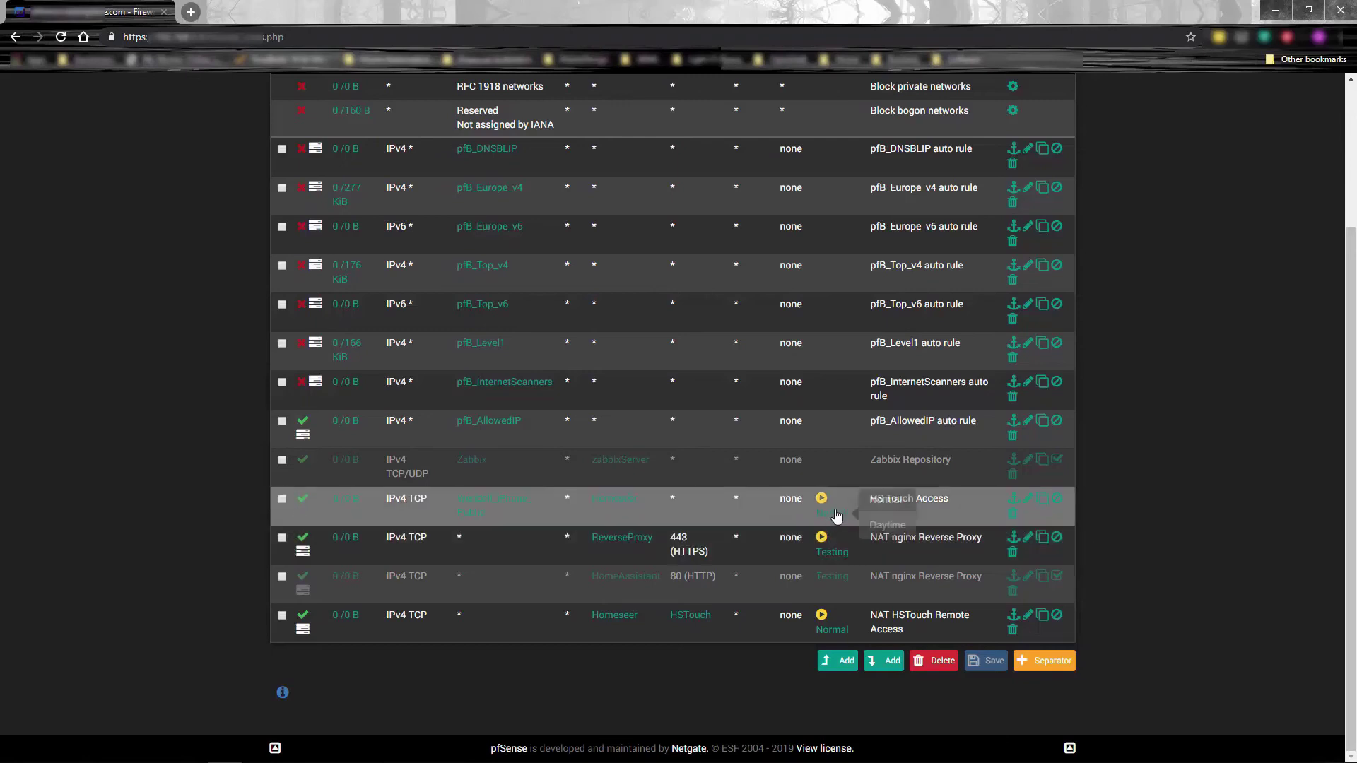
mouse_move(841, 559)
left_click(841, 558)
Step: View the firewall schedules list, then go to the NAT port forward rules
mouse_move(534, 89)
left_click(537, 206)
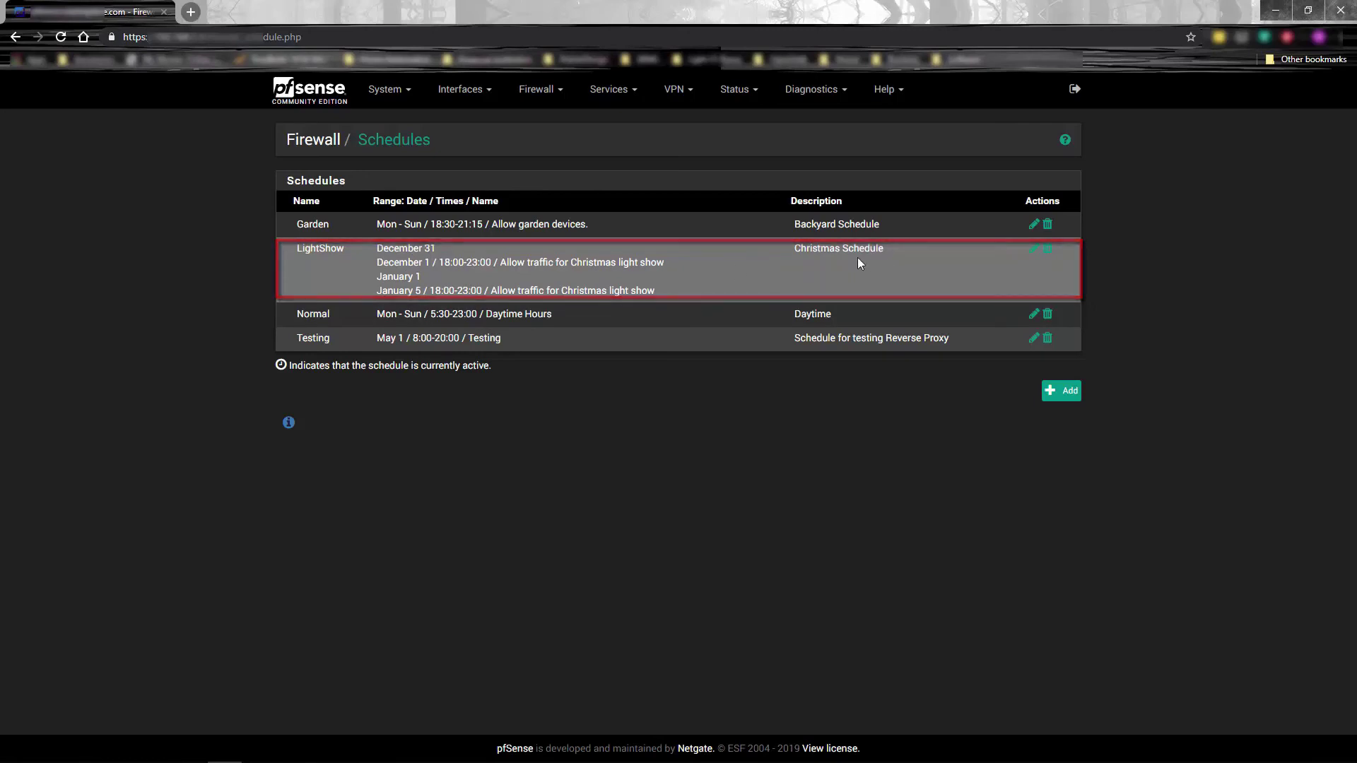
left_click(535, 89)
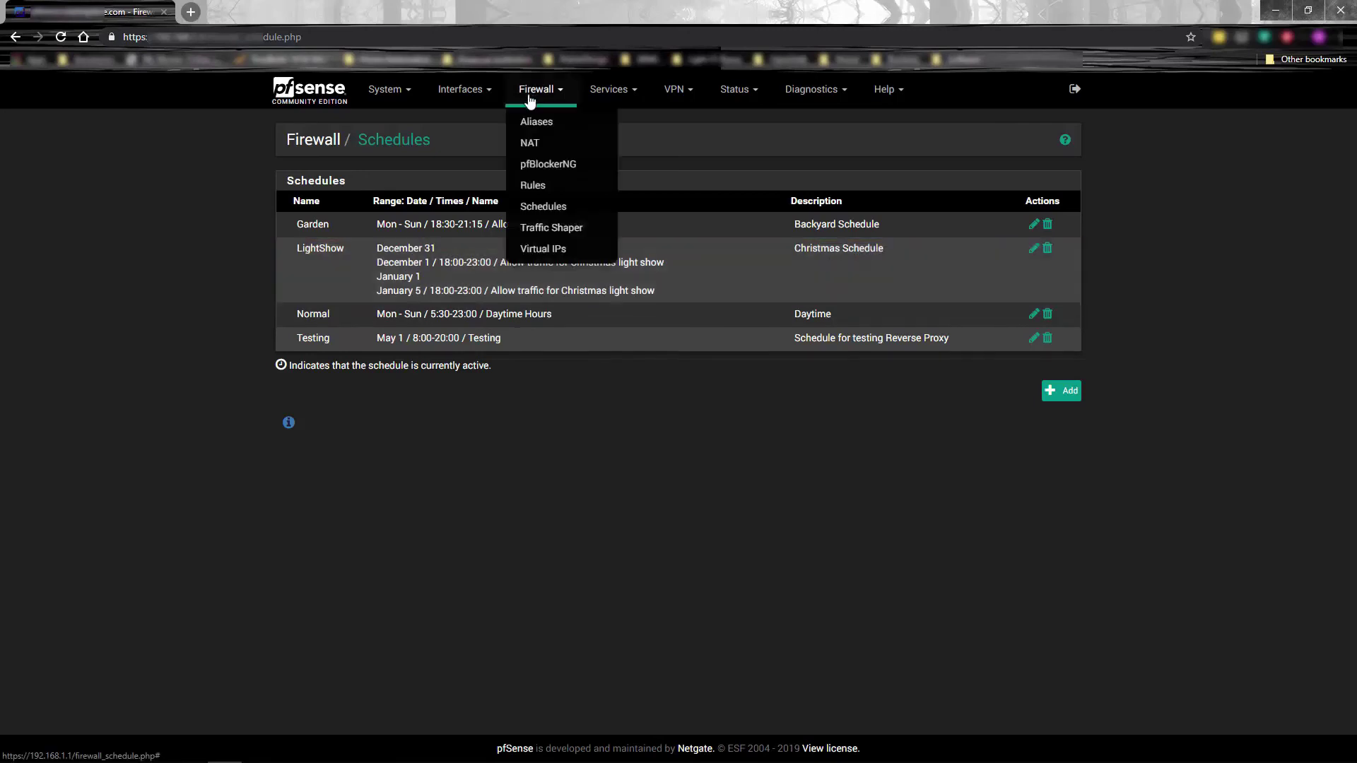
left_click(552, 144)
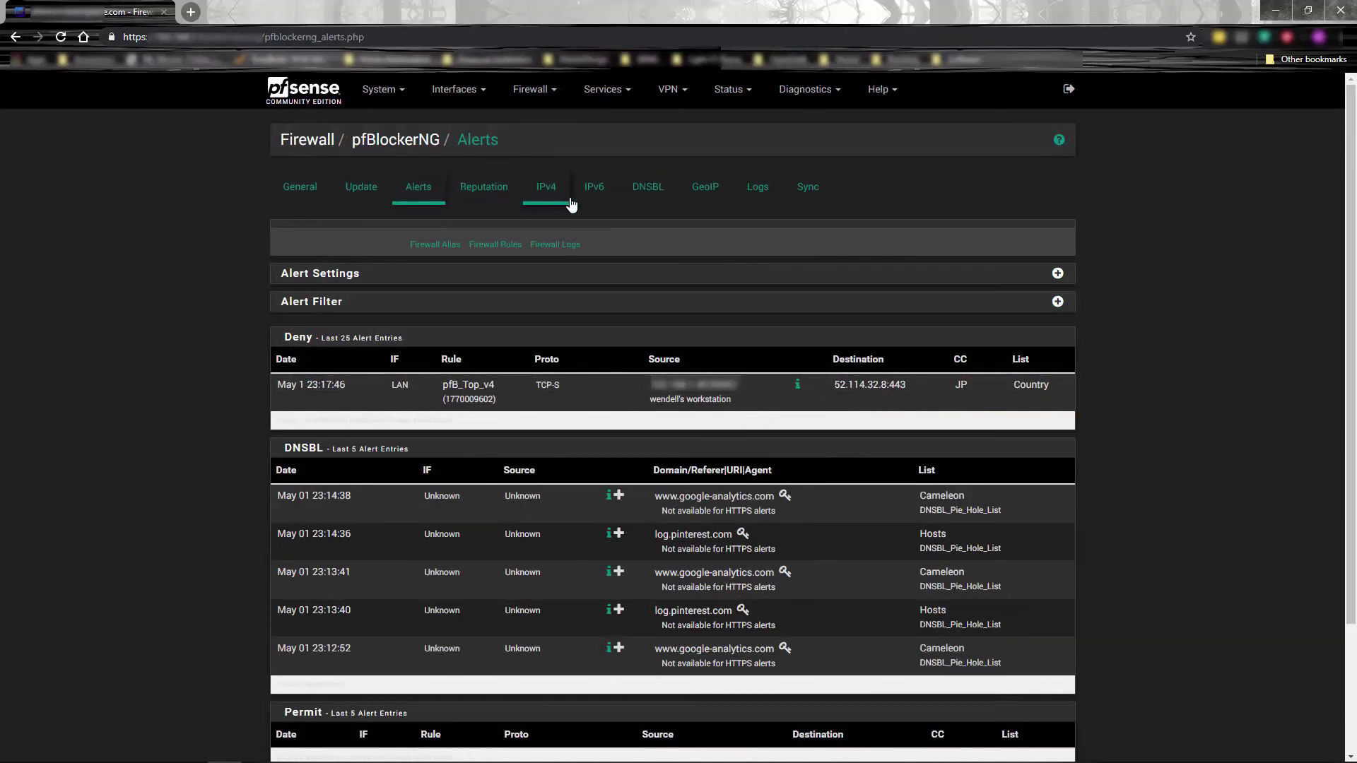
Step: Look through pfBlockerNG's IPv4 block lists, DNSBL feed groups and GeoIP country lists
left_click(548, 195)
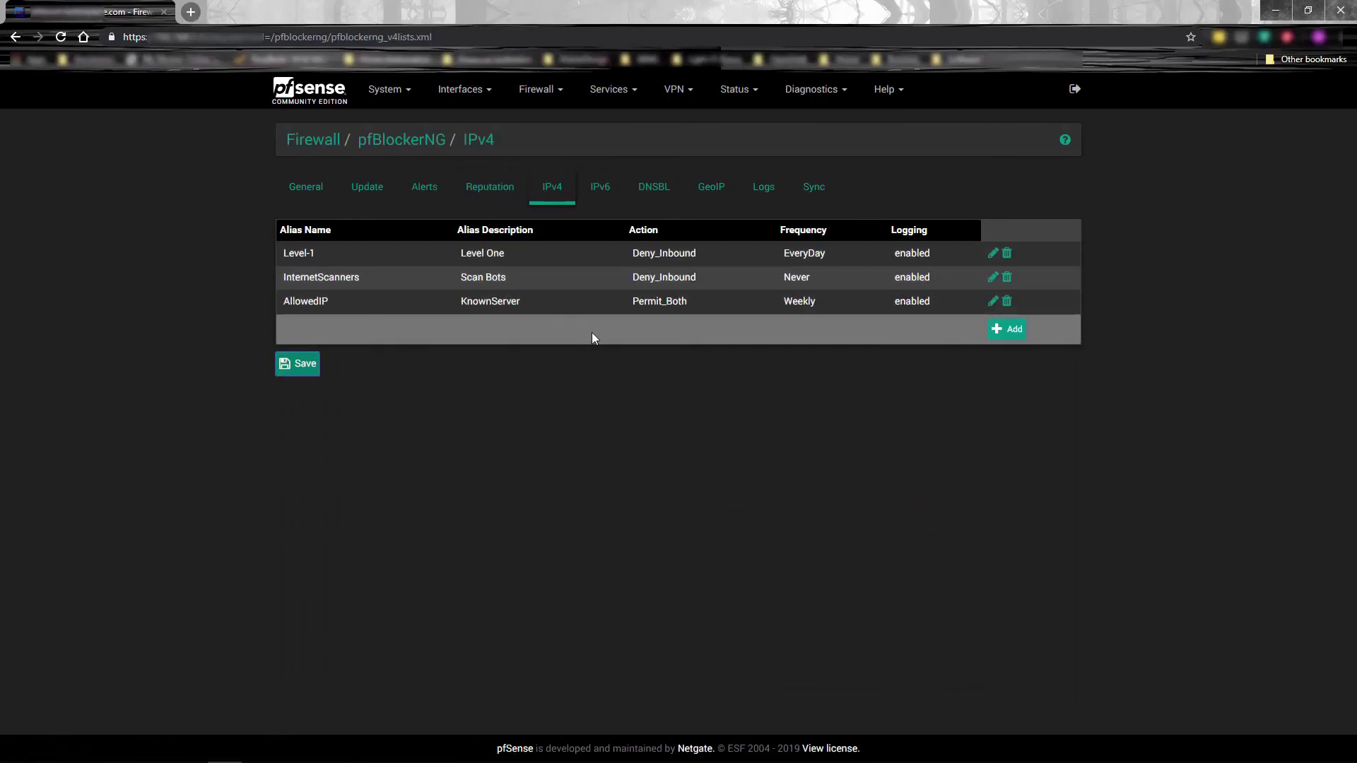
left_click(654, 188)
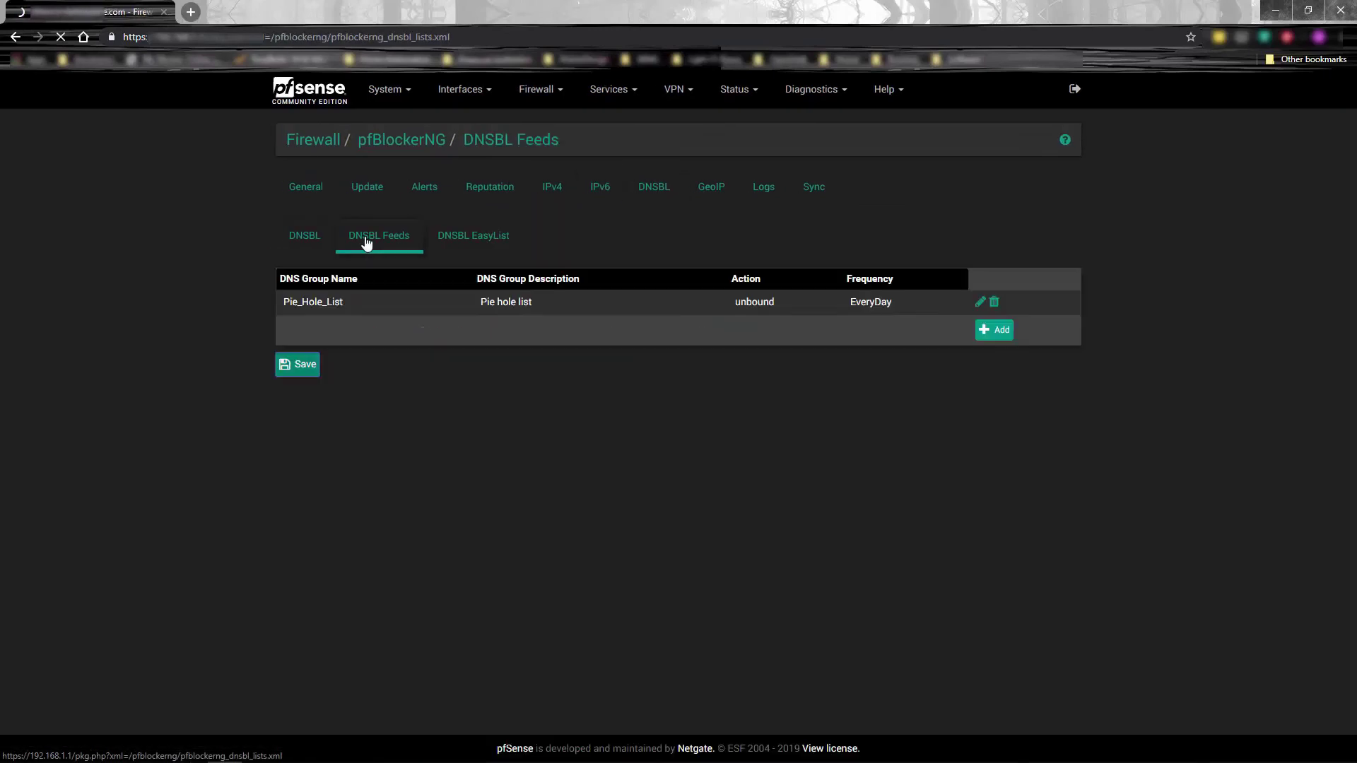
left_click(714, 193)
scroll(714, 193, "down", 2)
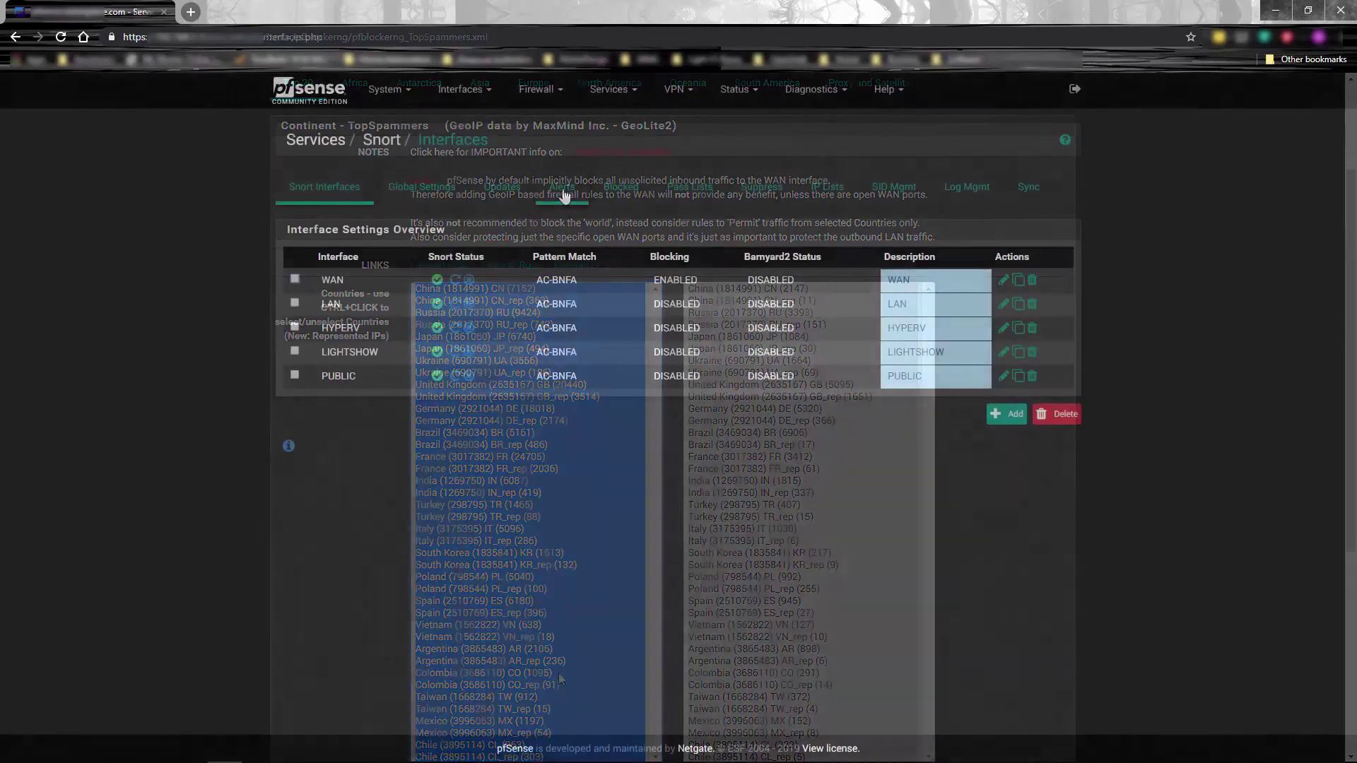
left_click(562, 191)
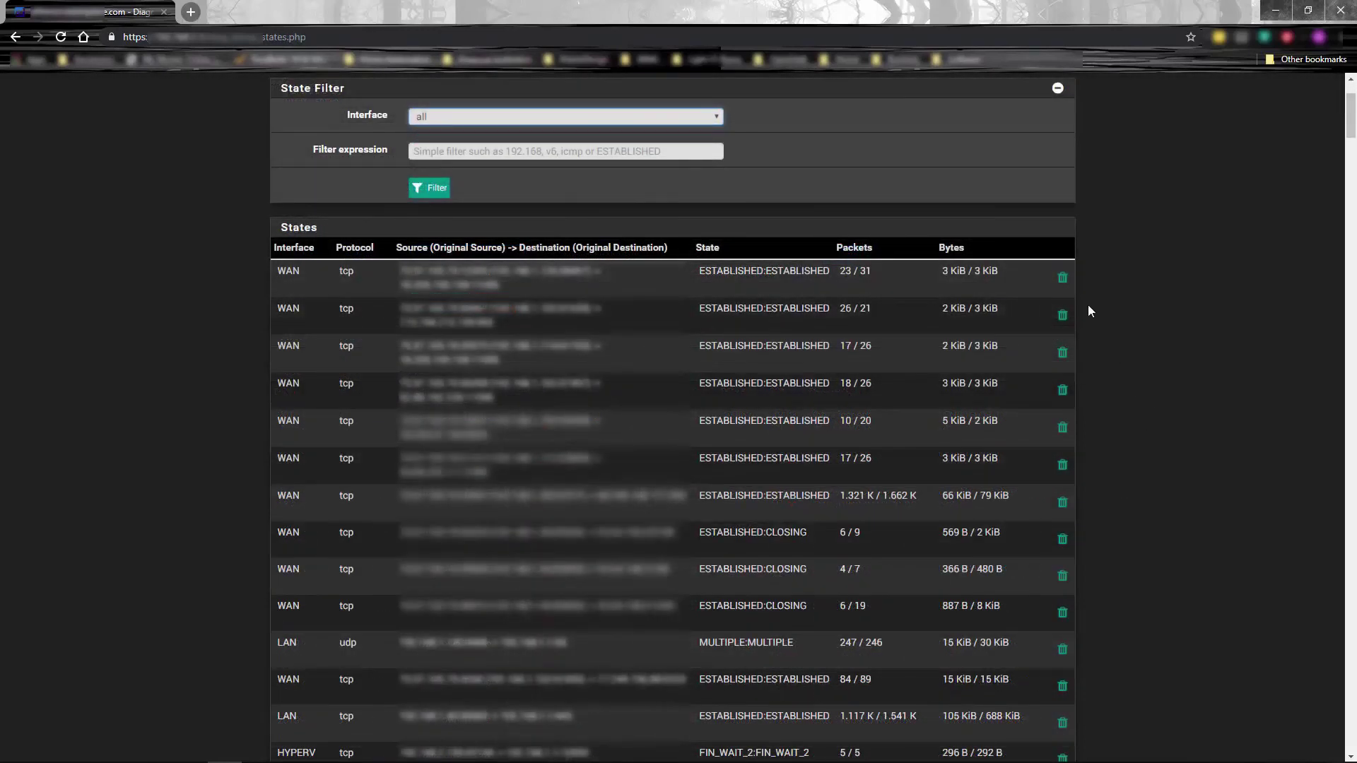
Step: Go from the Diagnostics States table to Interfaces > Assignments
scroll(464, 101, "up", 2)
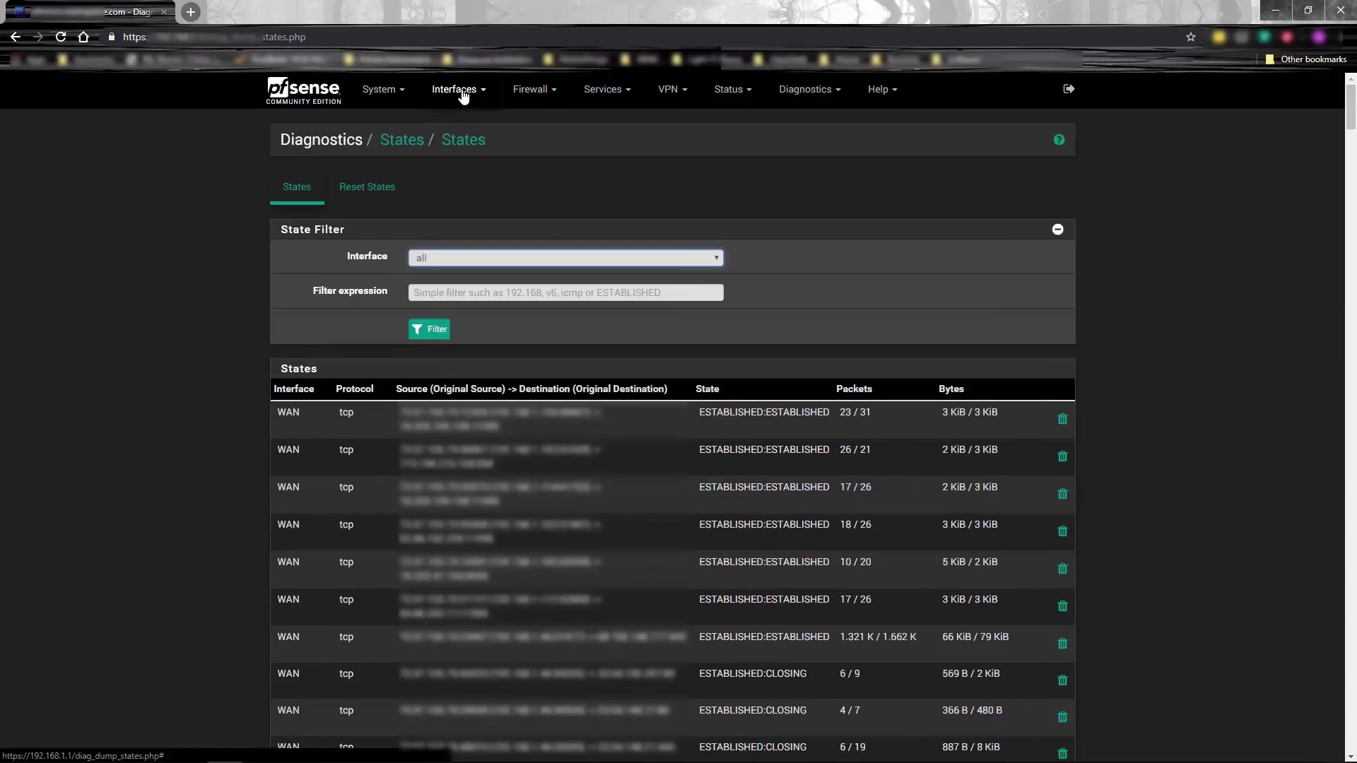
left_click(463, 96)
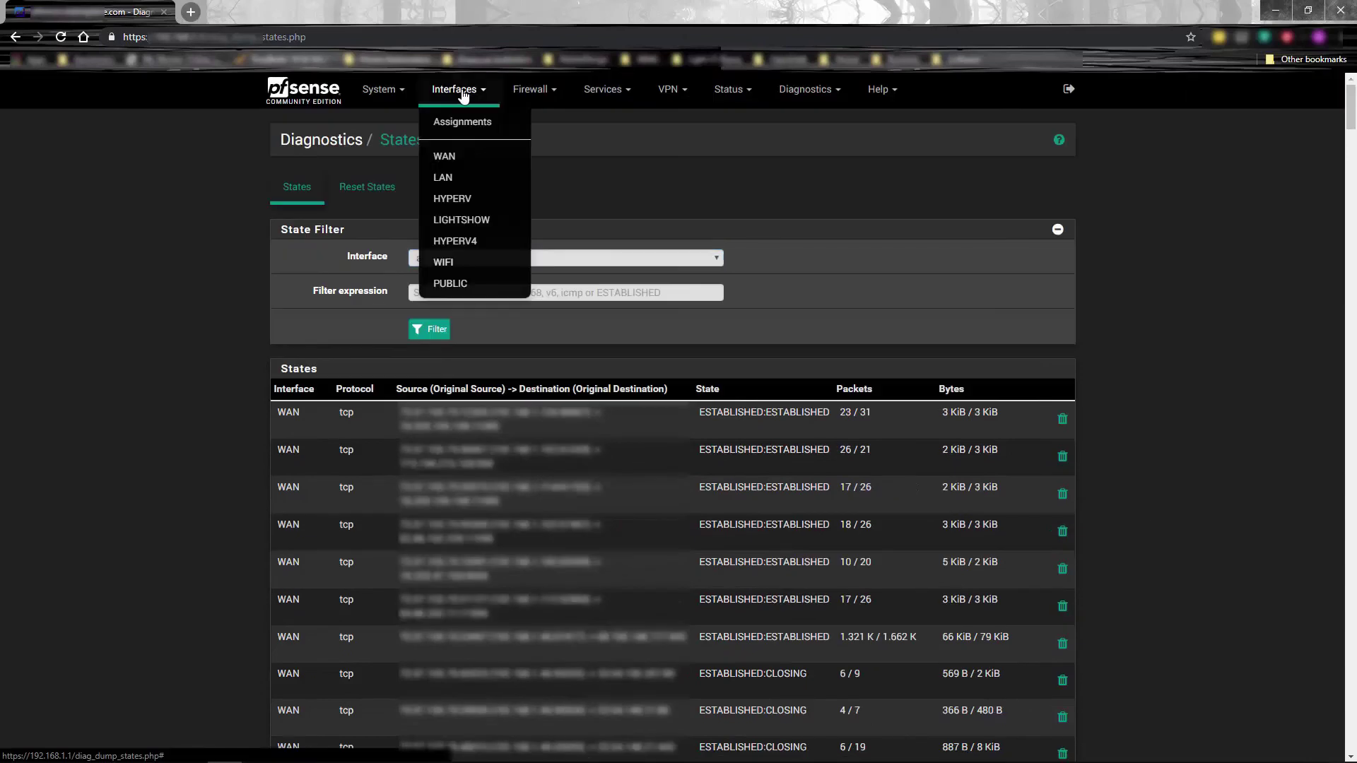
left_click(454, 126)
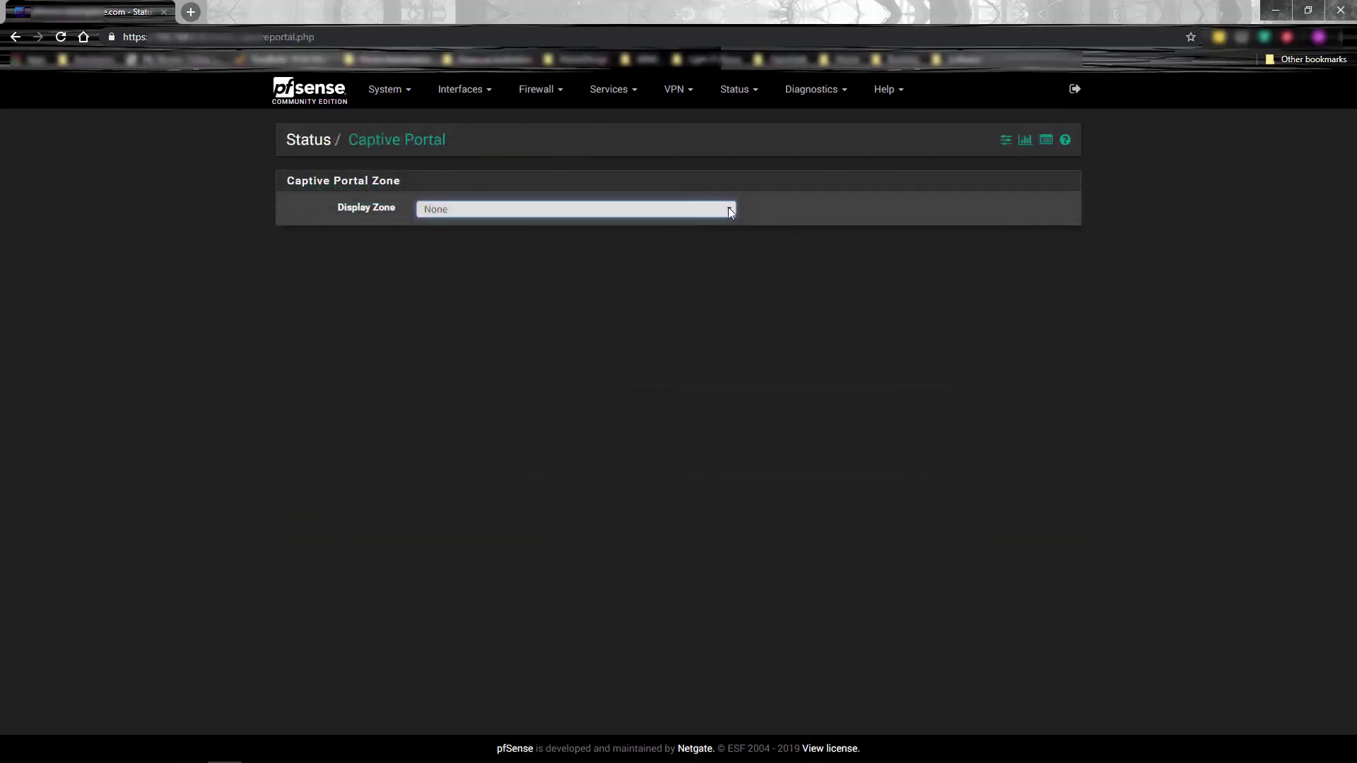
Step: Show the users currently logged in to the XmasShow captive portal zone
left_click(728, 206)
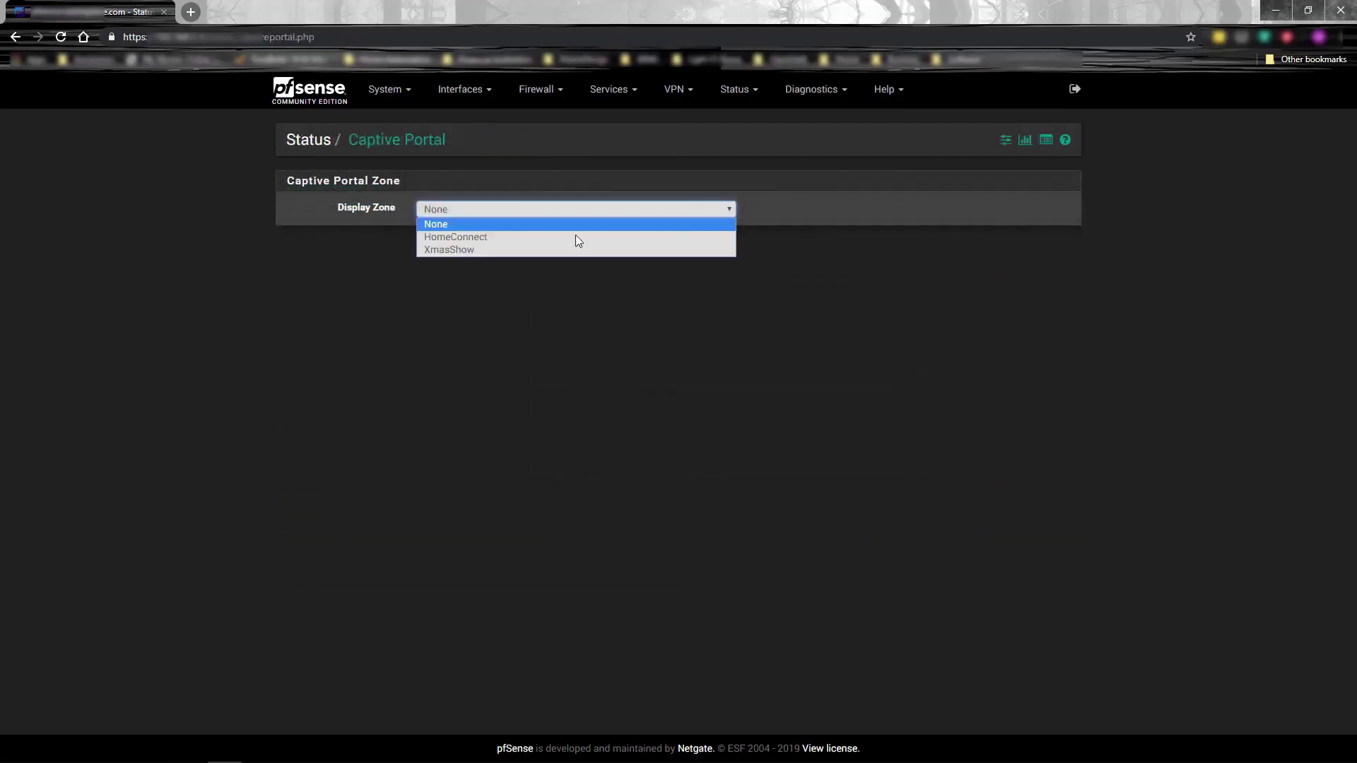
left_click(476, 250)
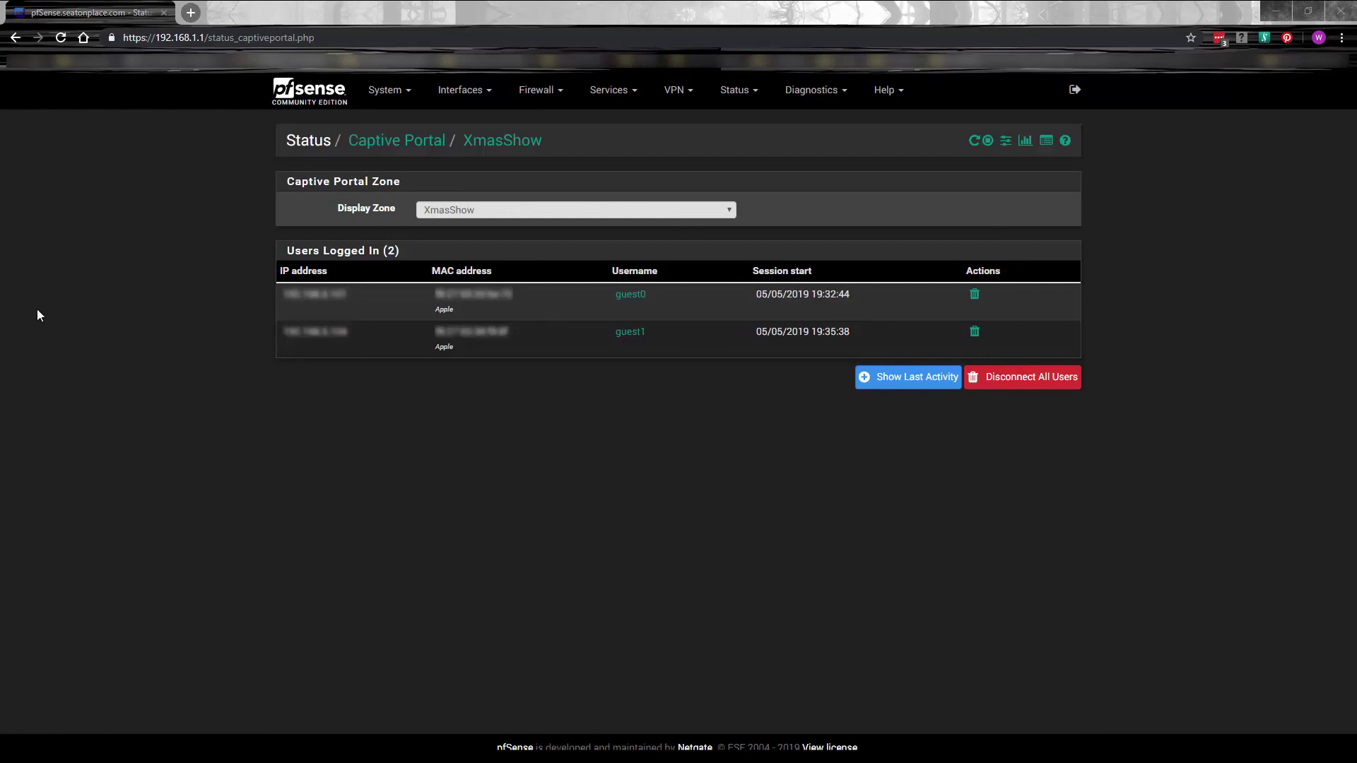
mouse_move(633, 292)
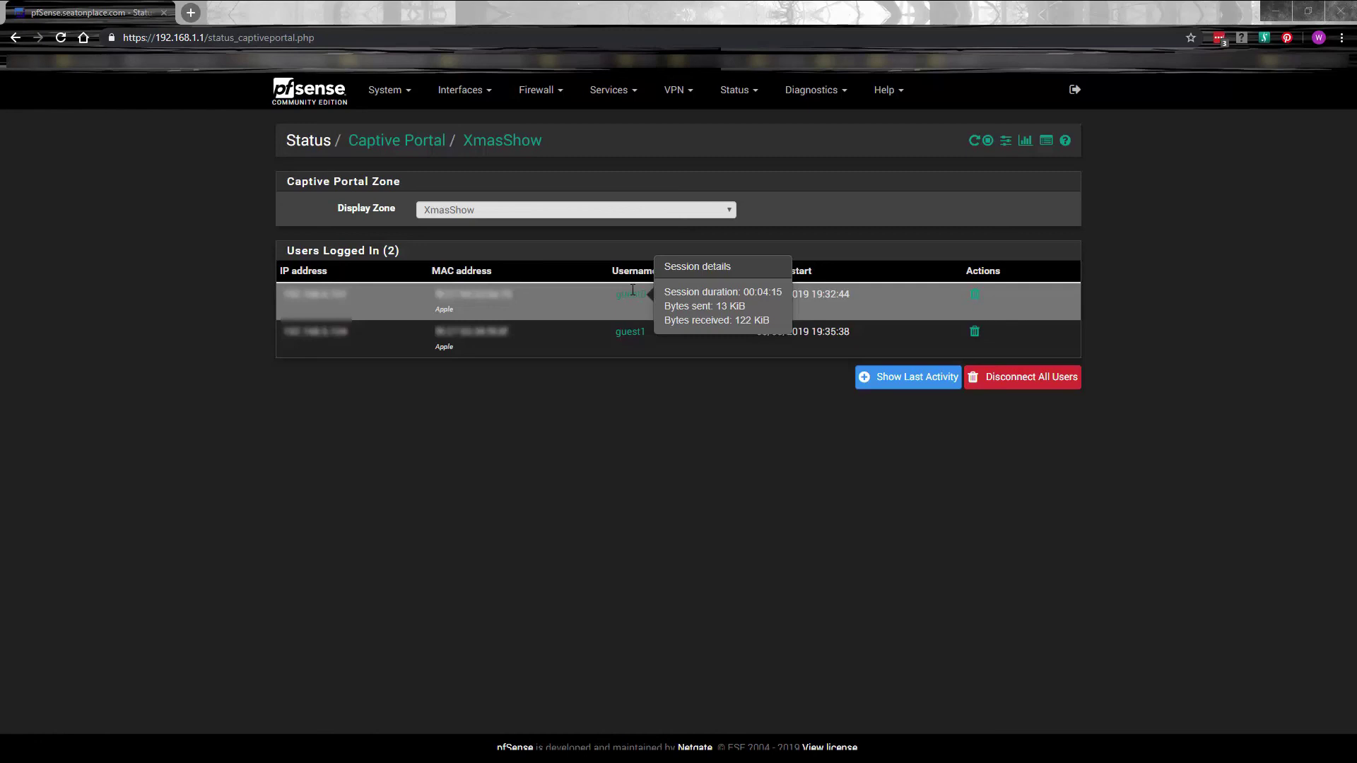
mouse_move(635, 329)
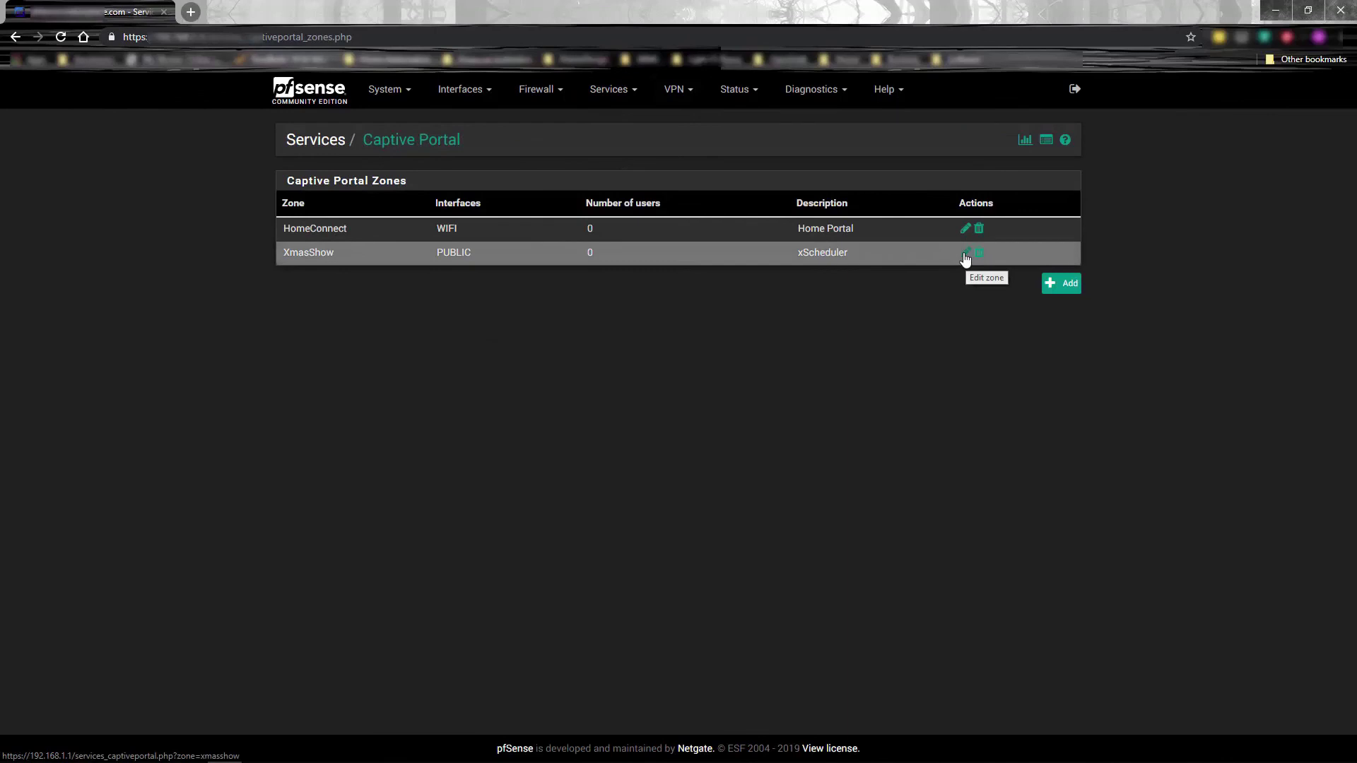
Step: Edit the XmasShow zone with PUBLIC as its interface, moving on to idle timeout
left_click(966, 253)
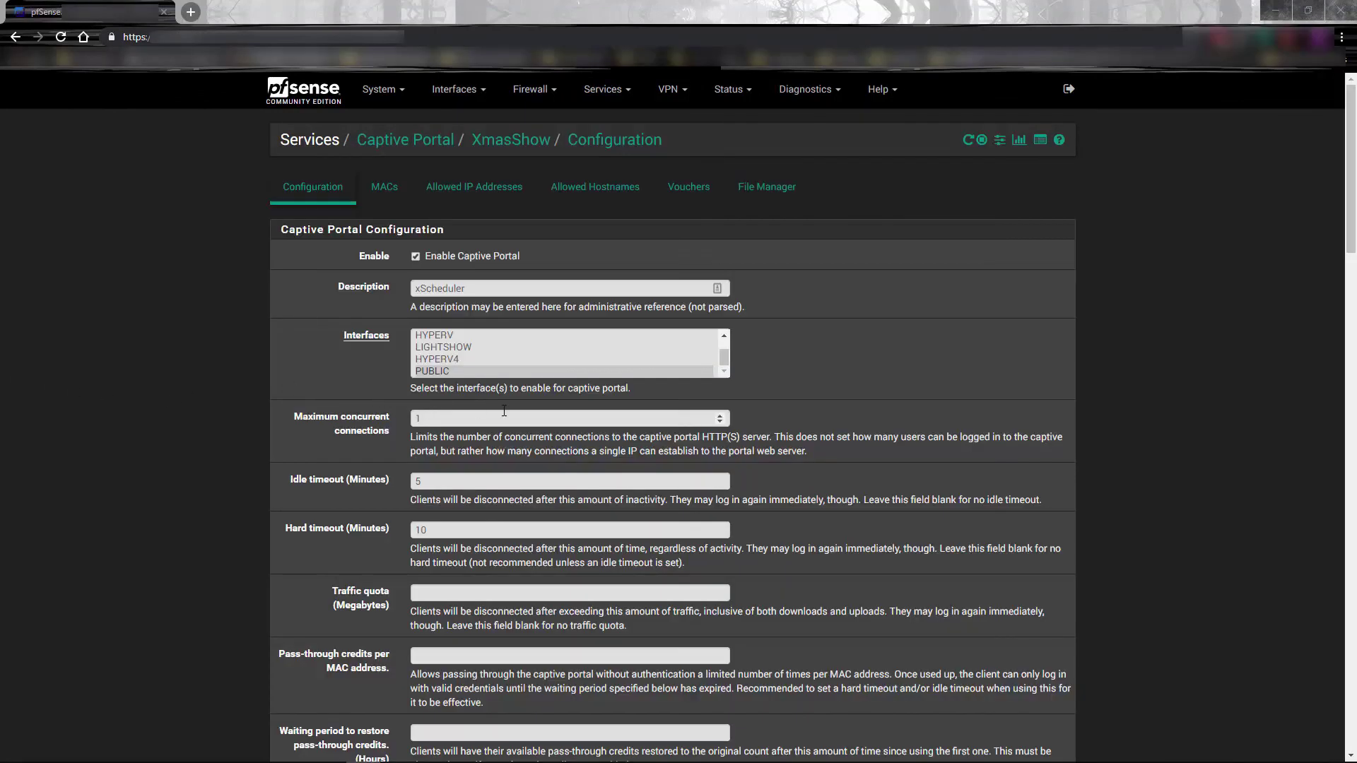
left_click(483, 371)
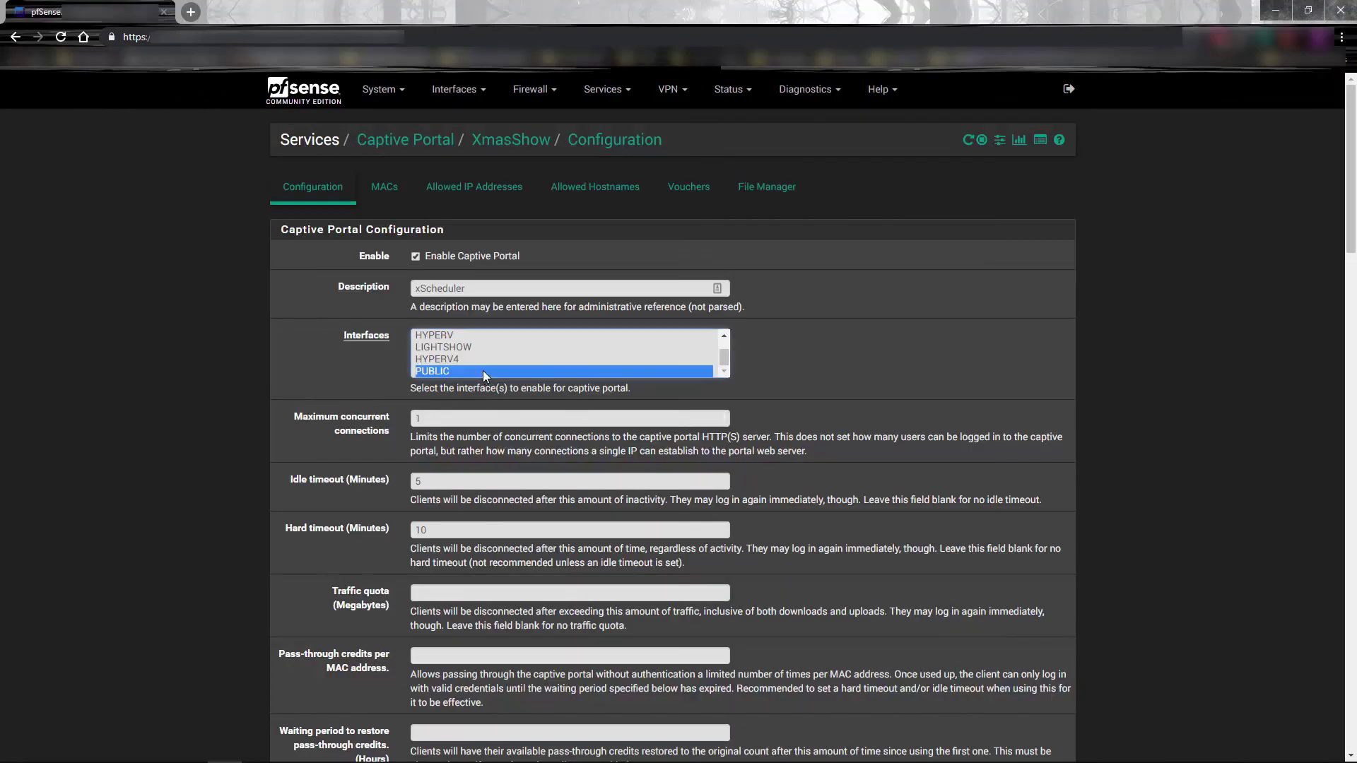
left_click(546, 417)
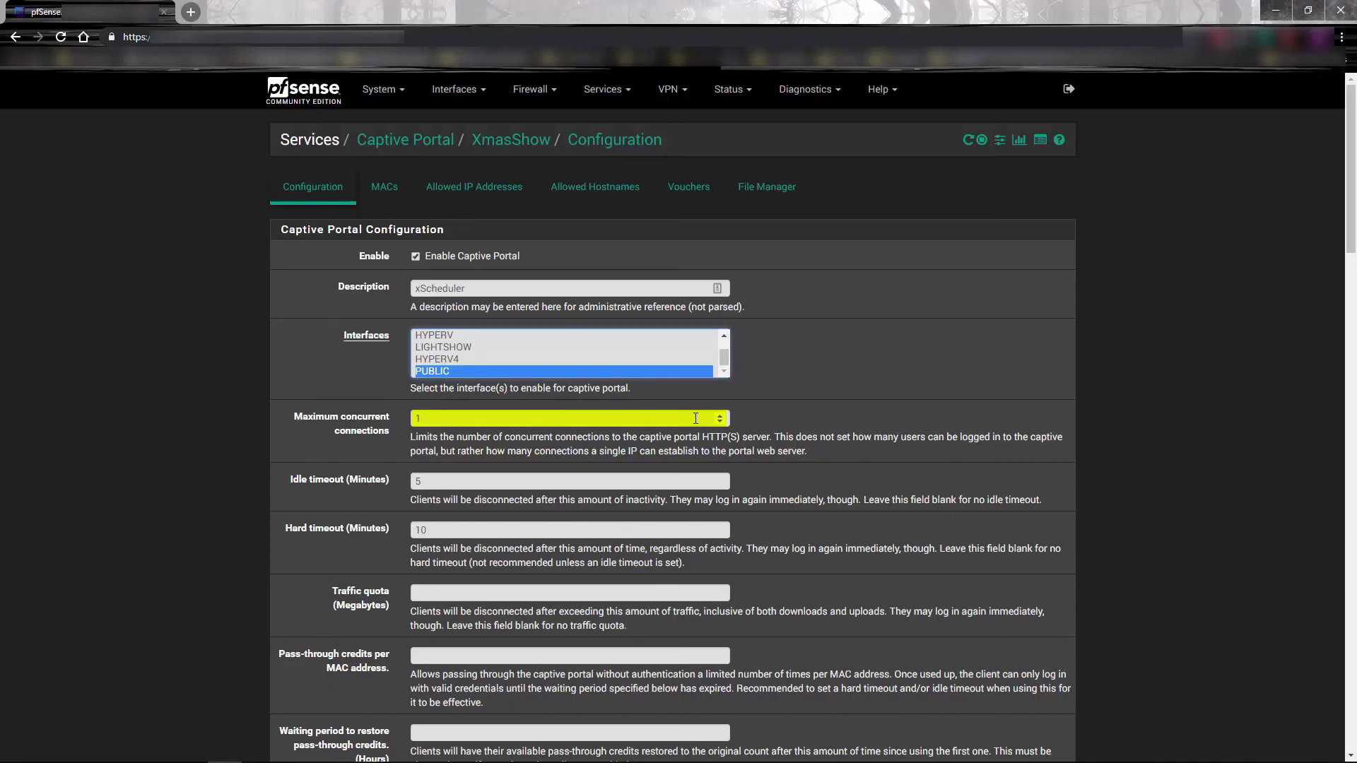
key("Tab")
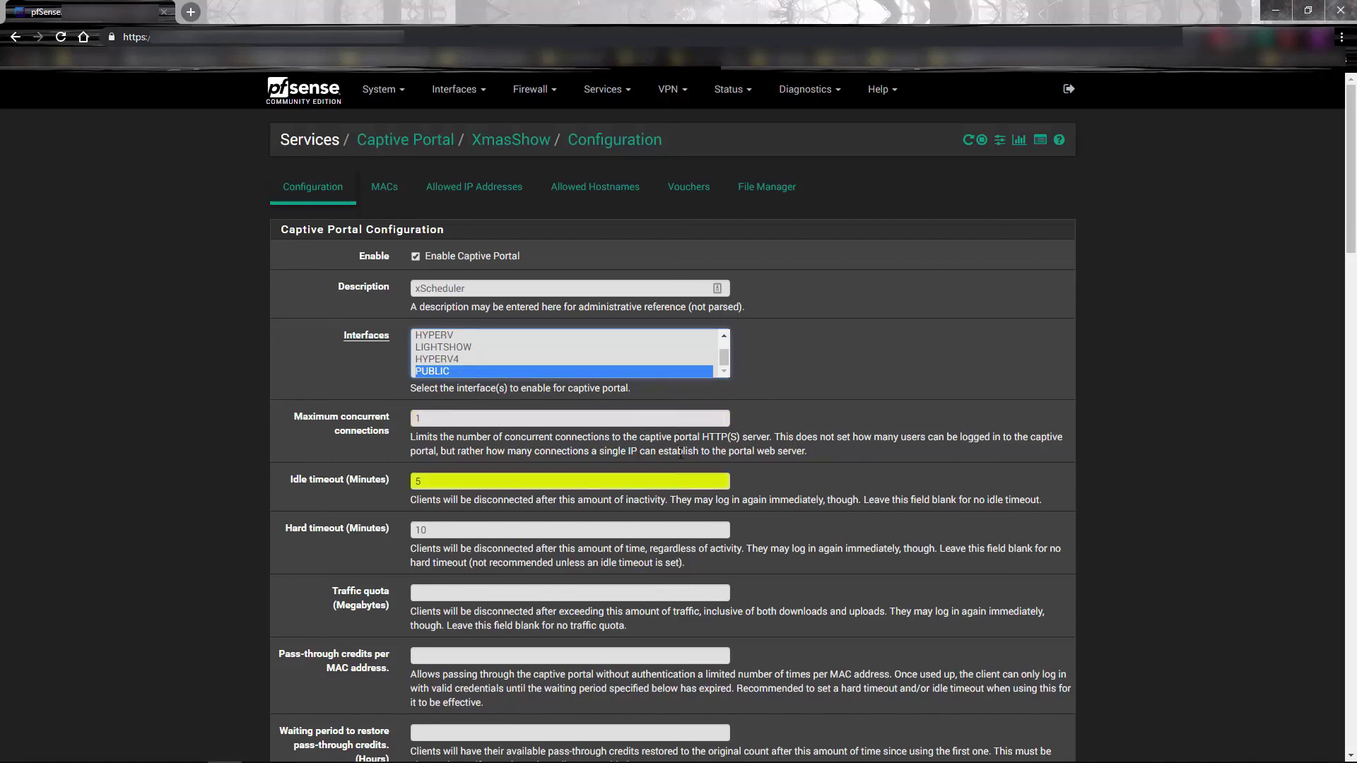